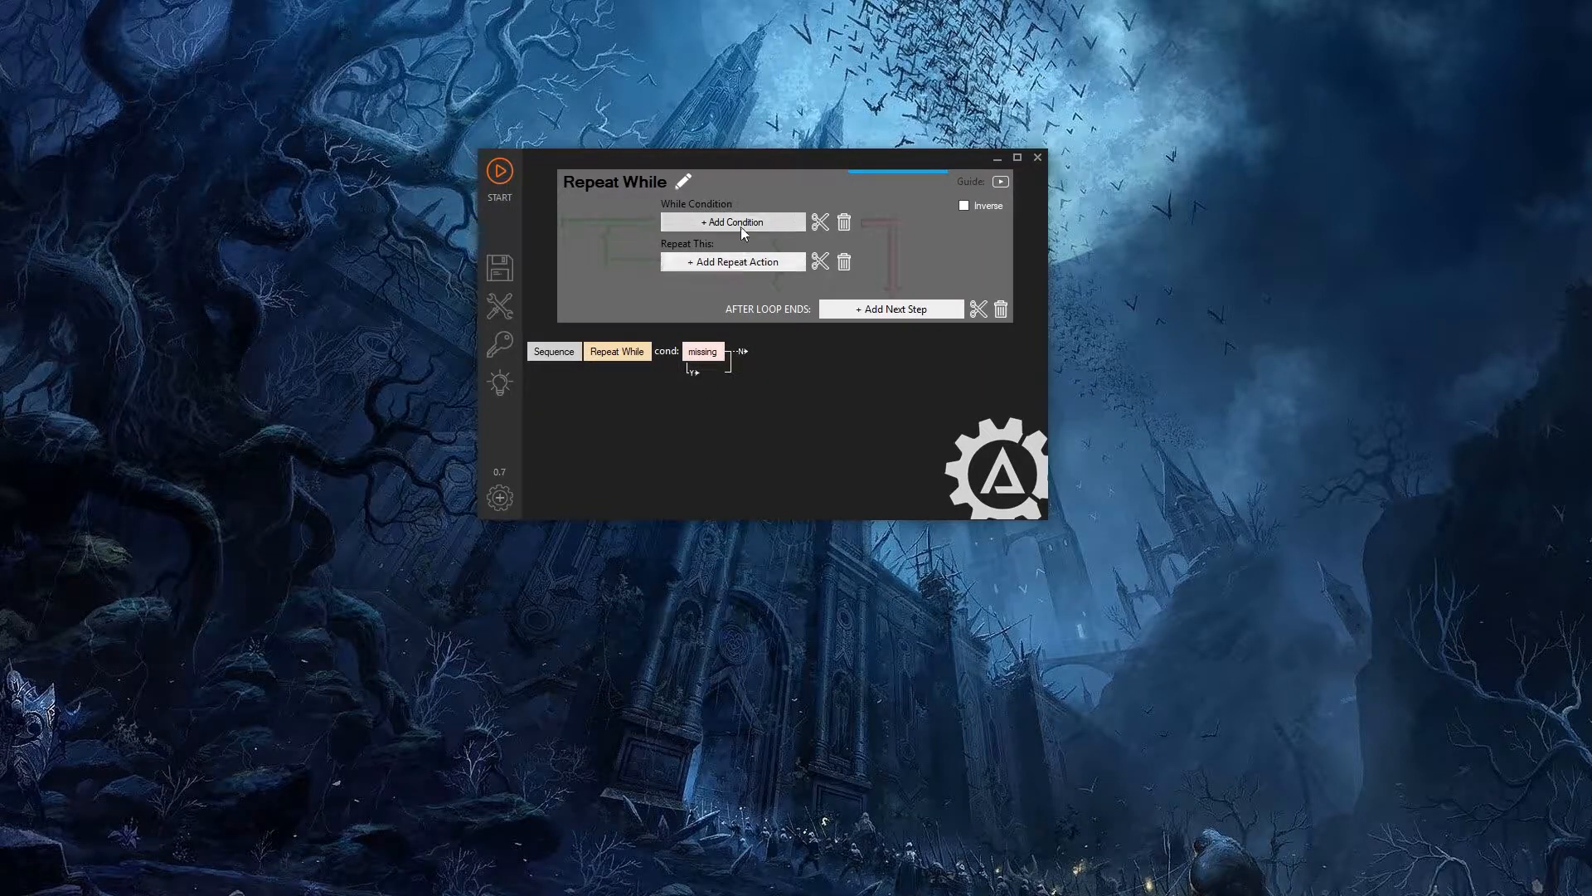
Add a Process Exists condition to the Repeat While loop, checking for the process name Calculator
{"action": "left_click", "coordinate": [706, 355]}
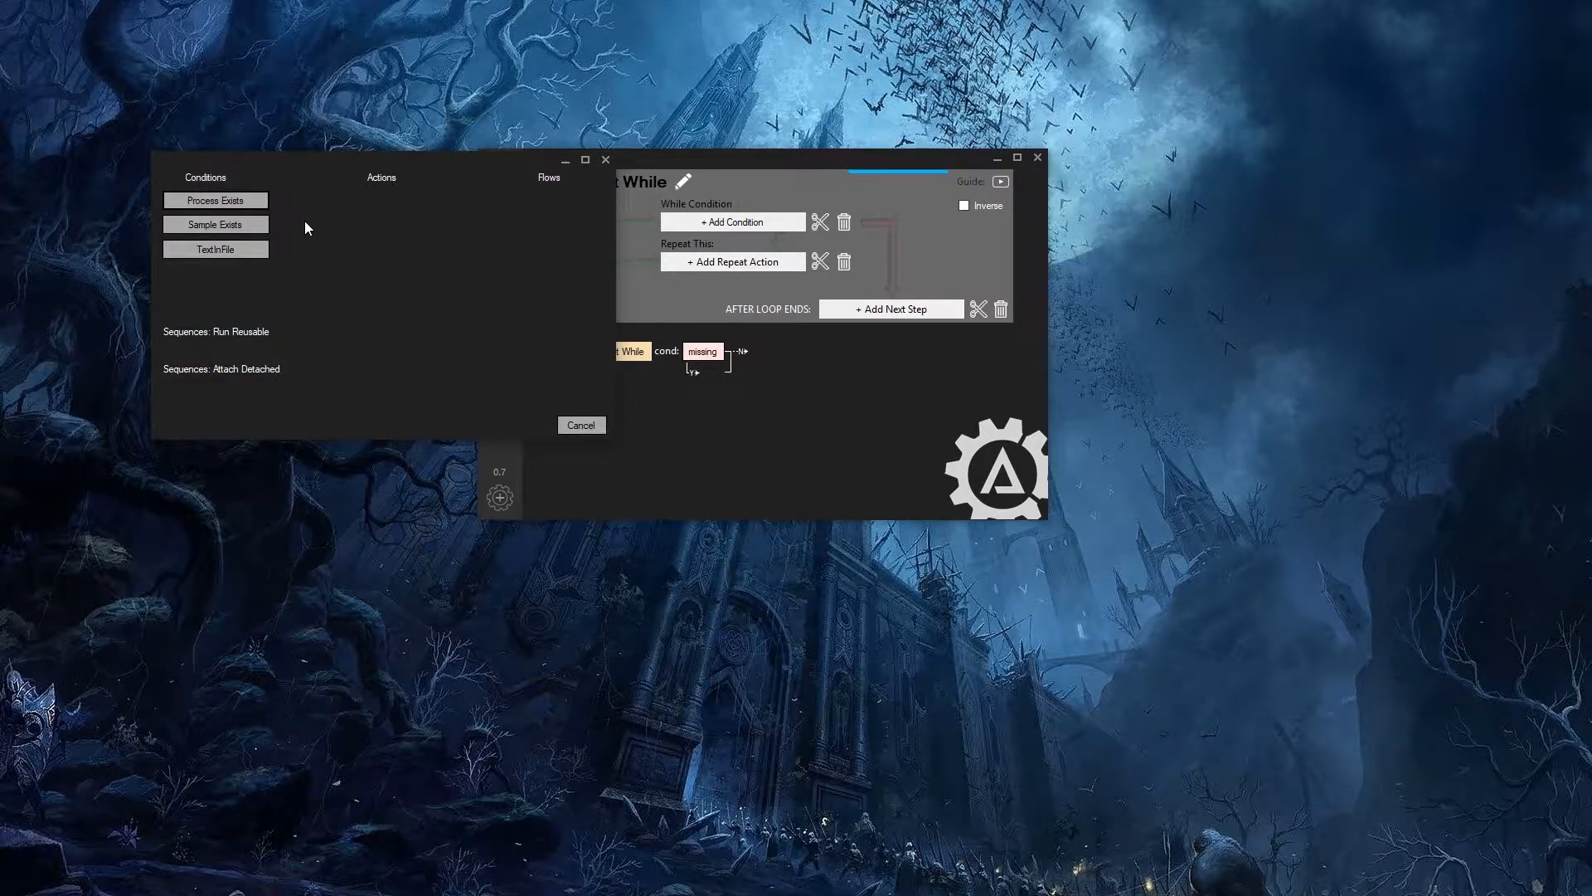
{"action": "left_click", "coordinate": [249, 200]}
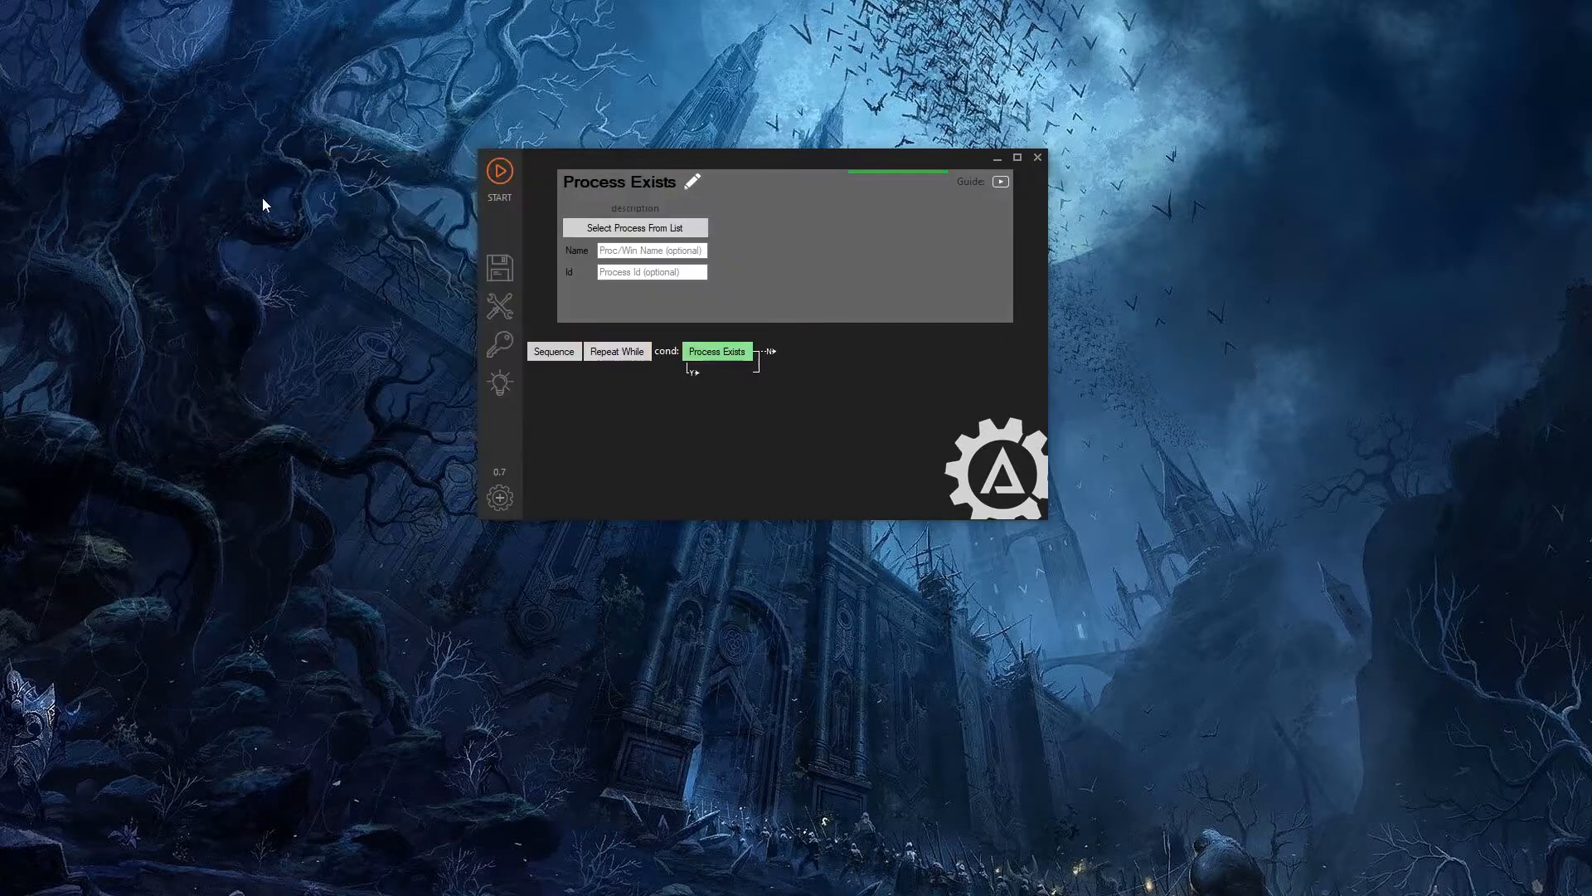
{"action": "left_click", "coordinate": [624, 230]}
{"action": "left_click", "coordinate": [397, 182]}
{"action": "left_click", "coordinate": [652, 250]}
{"action": "type", "text": "Calculator"}
{"action": "key", "text": "Return"}
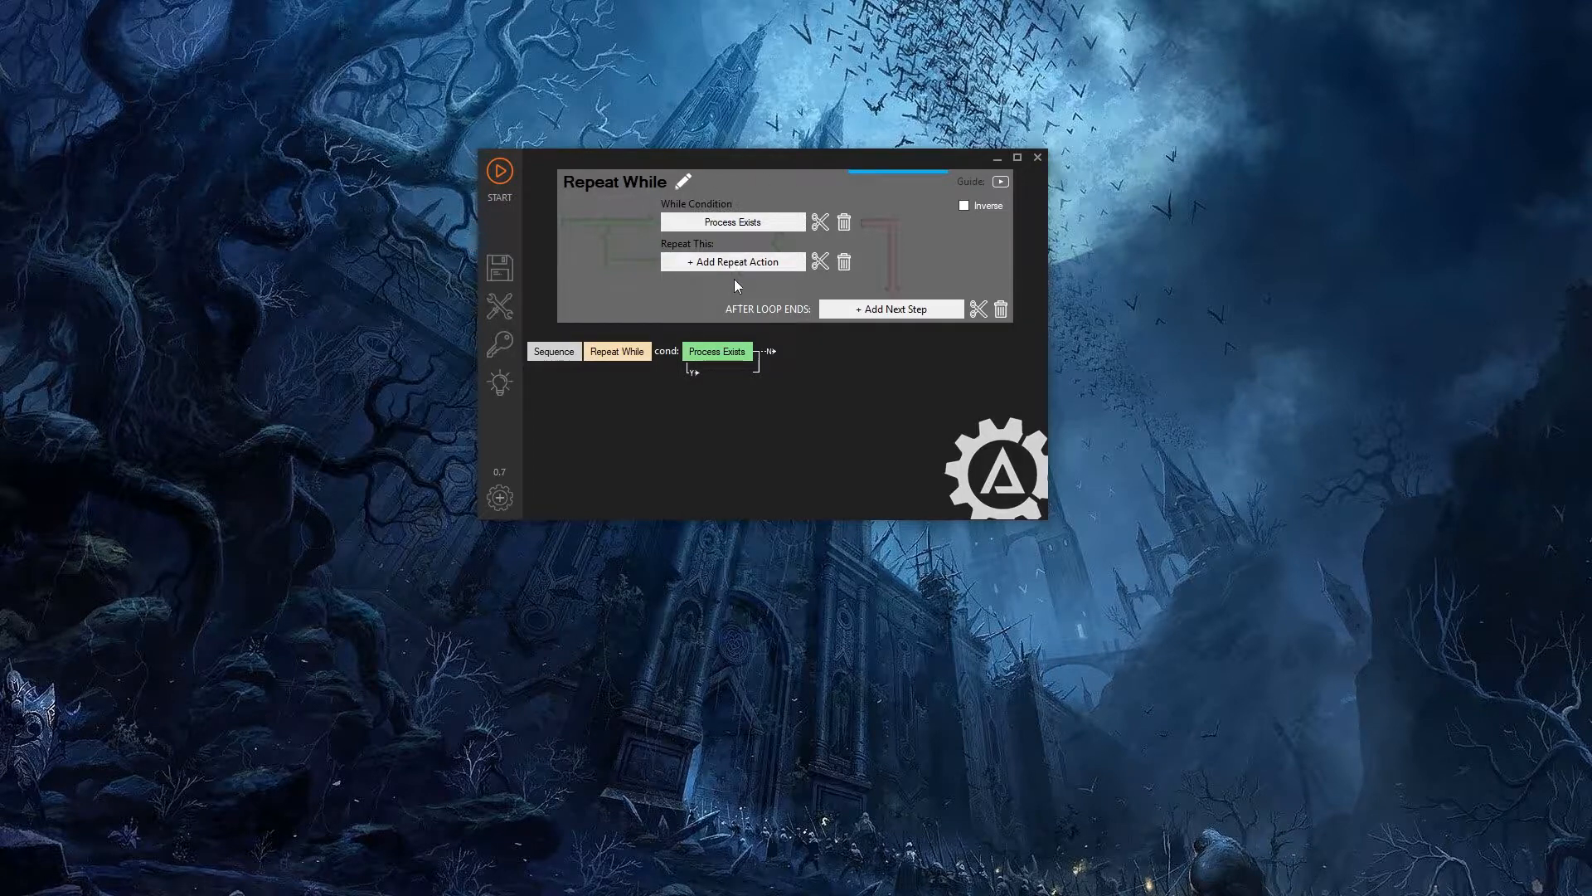
Add a Window To Front action inside the loop, targeting the process name notepad
{"action": "left_click", "coordinate": [762, 266]}
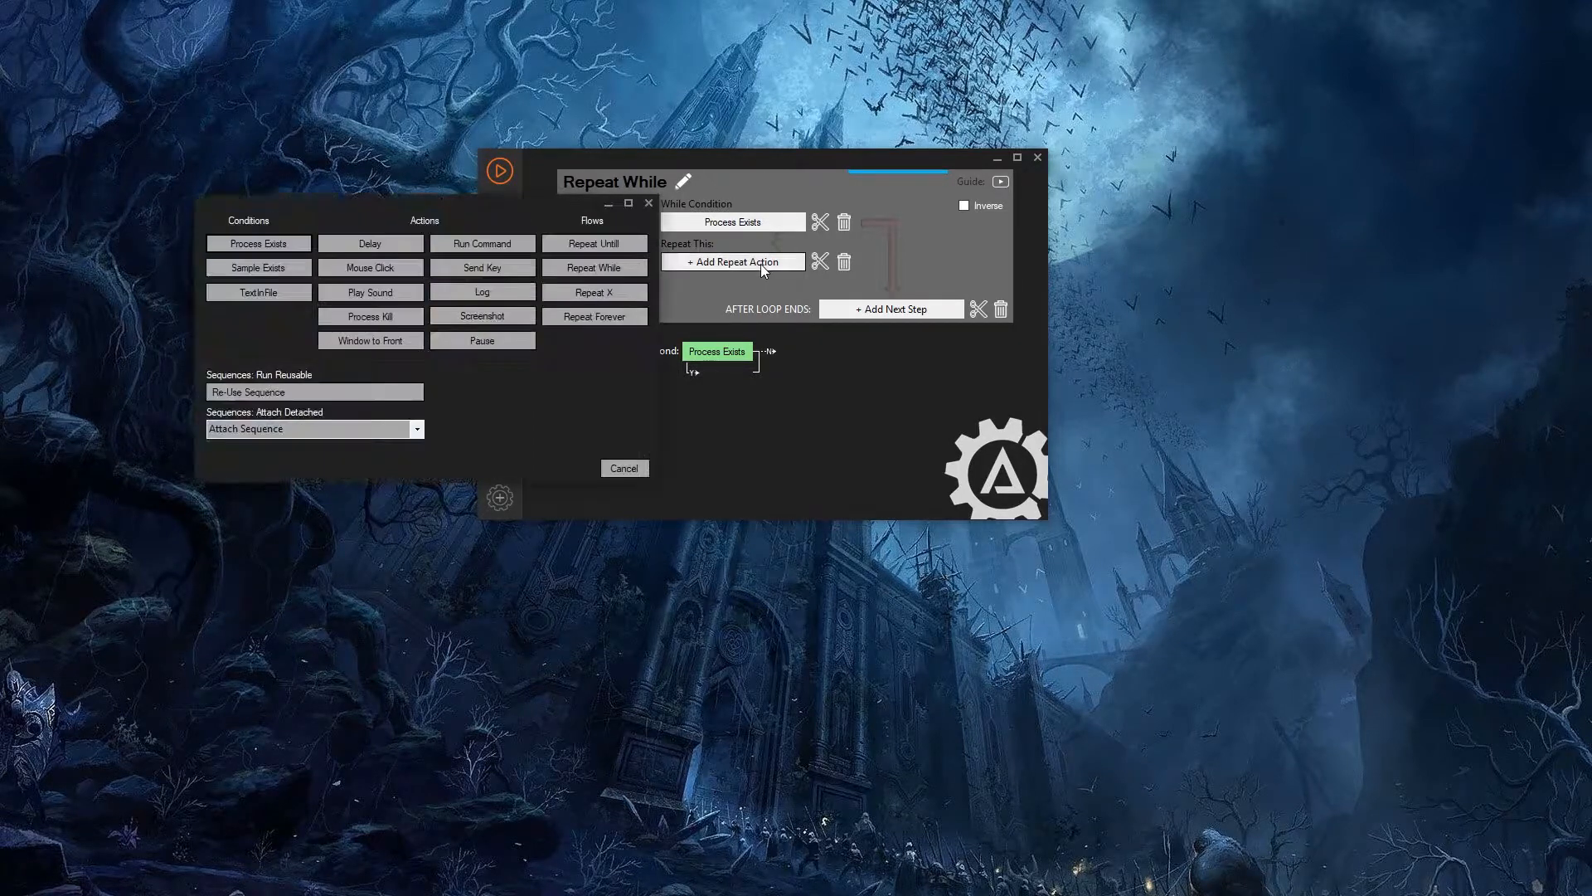
{"action": "left_click", "coordinate": [395, 340]}
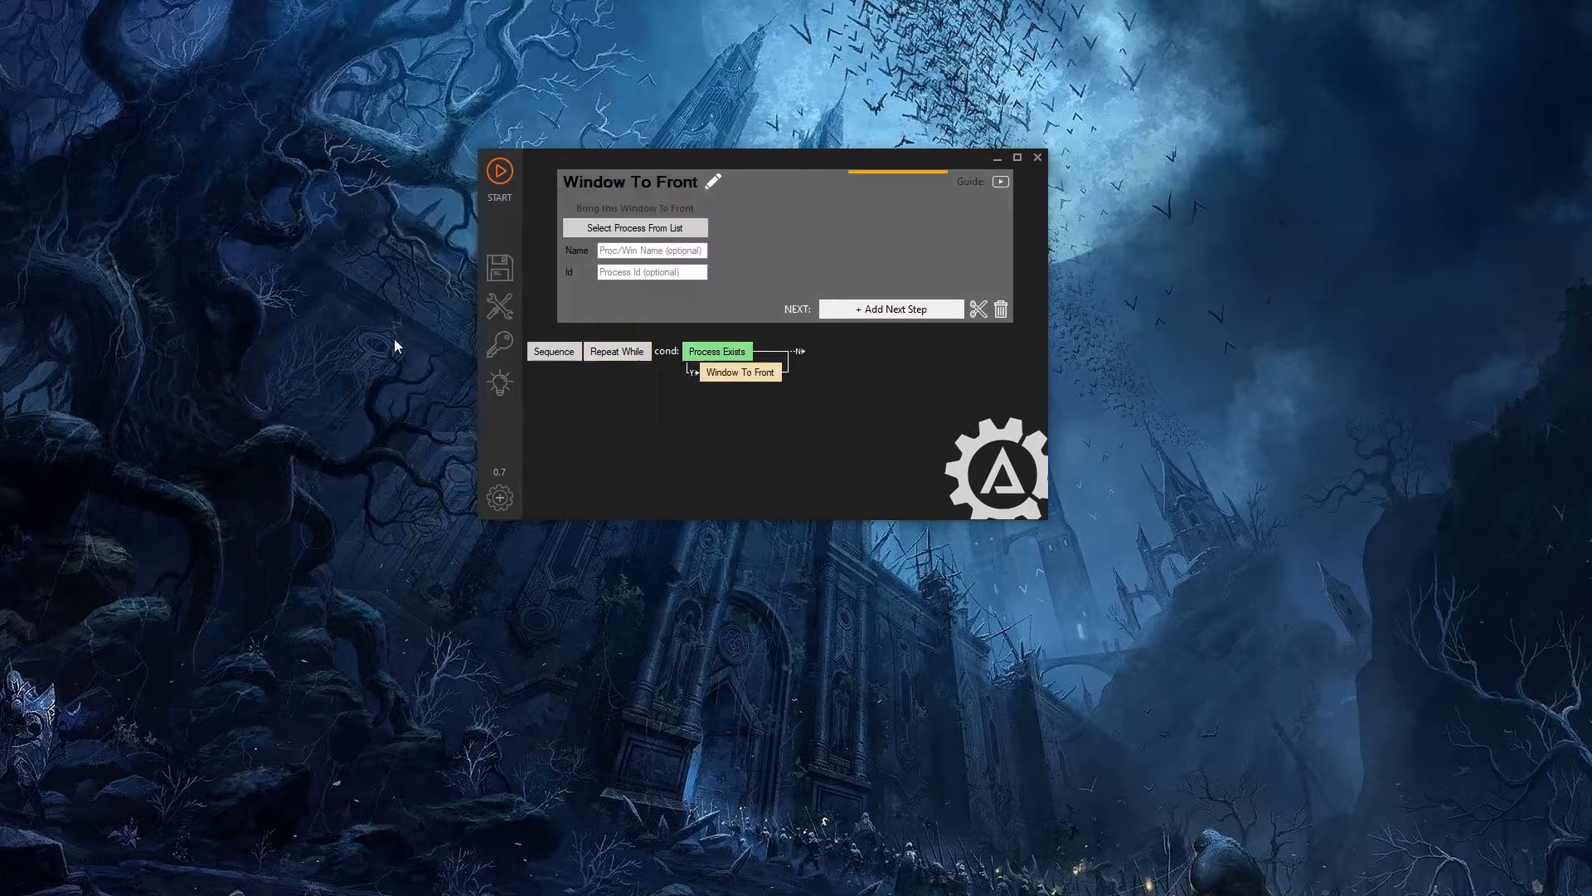
{"action": "left_click", "coordinate": [633, 250]}
{"action": "type", "text": "no"}
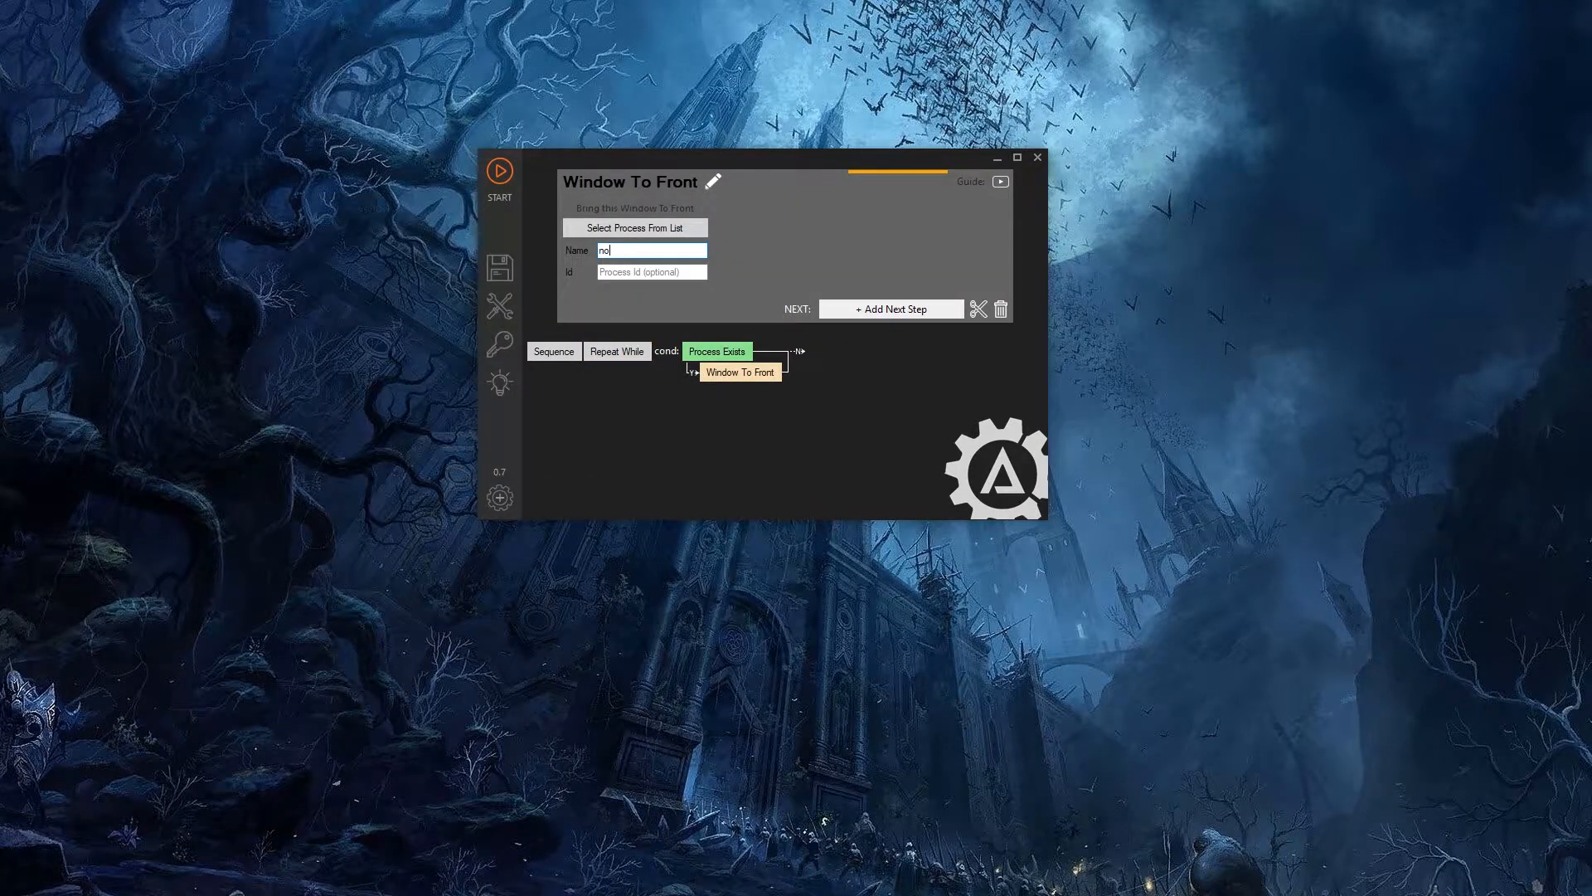
{"action": "type", "text": "tepad"}
Add a Send Key action after Window To Front that enters "All systems are running fine" plus Return, only when notepad is active
{"action": "left_click", "coordinate": [846, 312]}
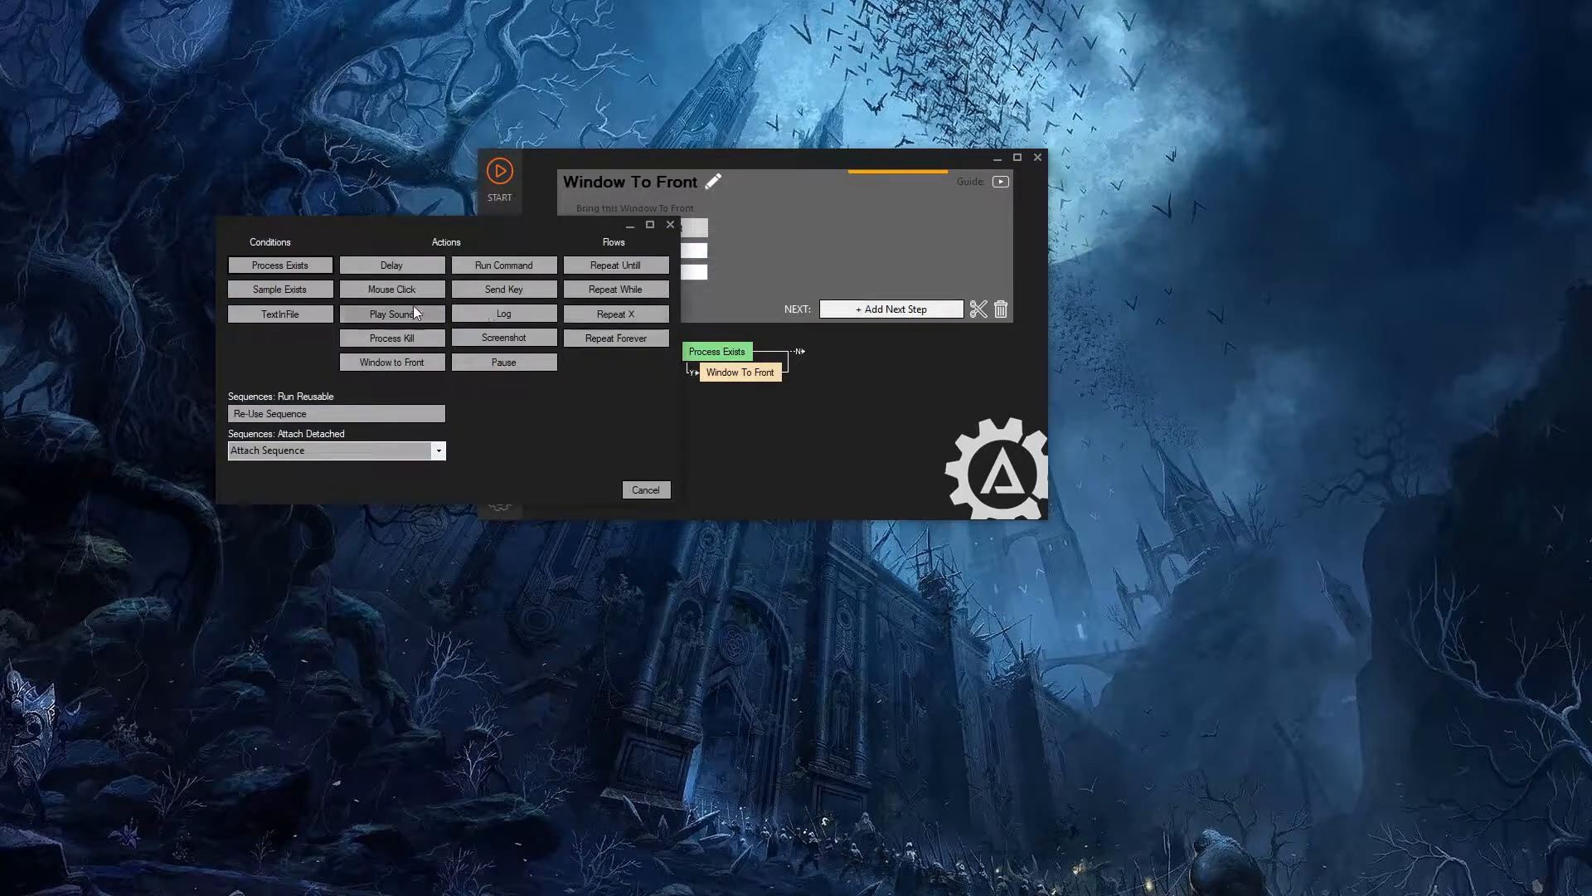
{"action": "left_click", "coordinate": [469, 293]}
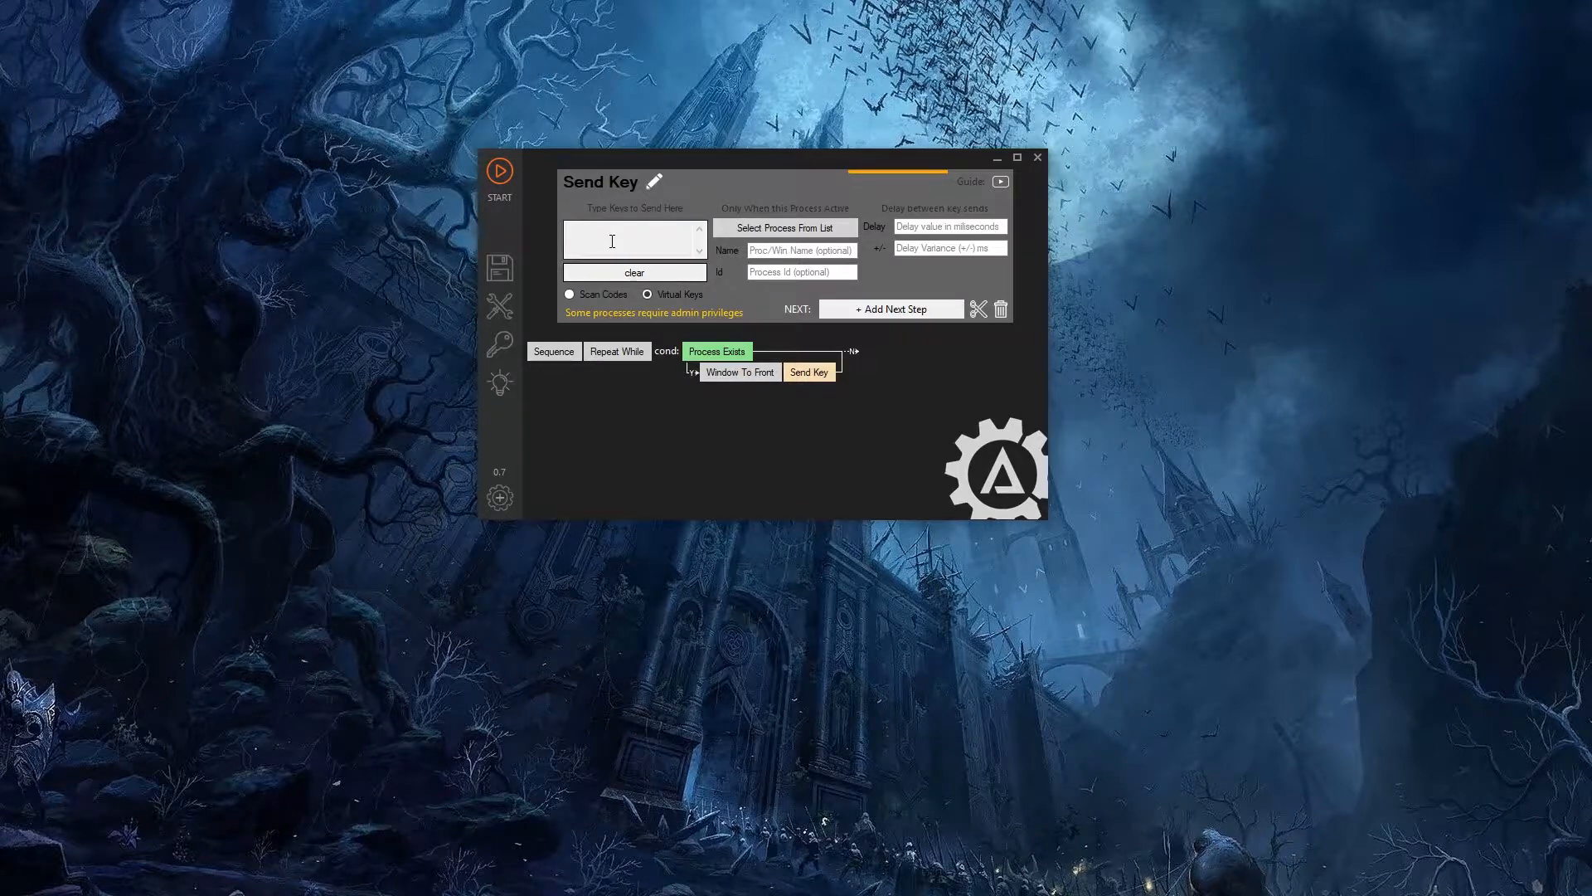
{"action": "left_click", "coordinate": [612, 241]}
{"action": "type", "text": "ALL SYSTEMS ARE RUNNING FI"}
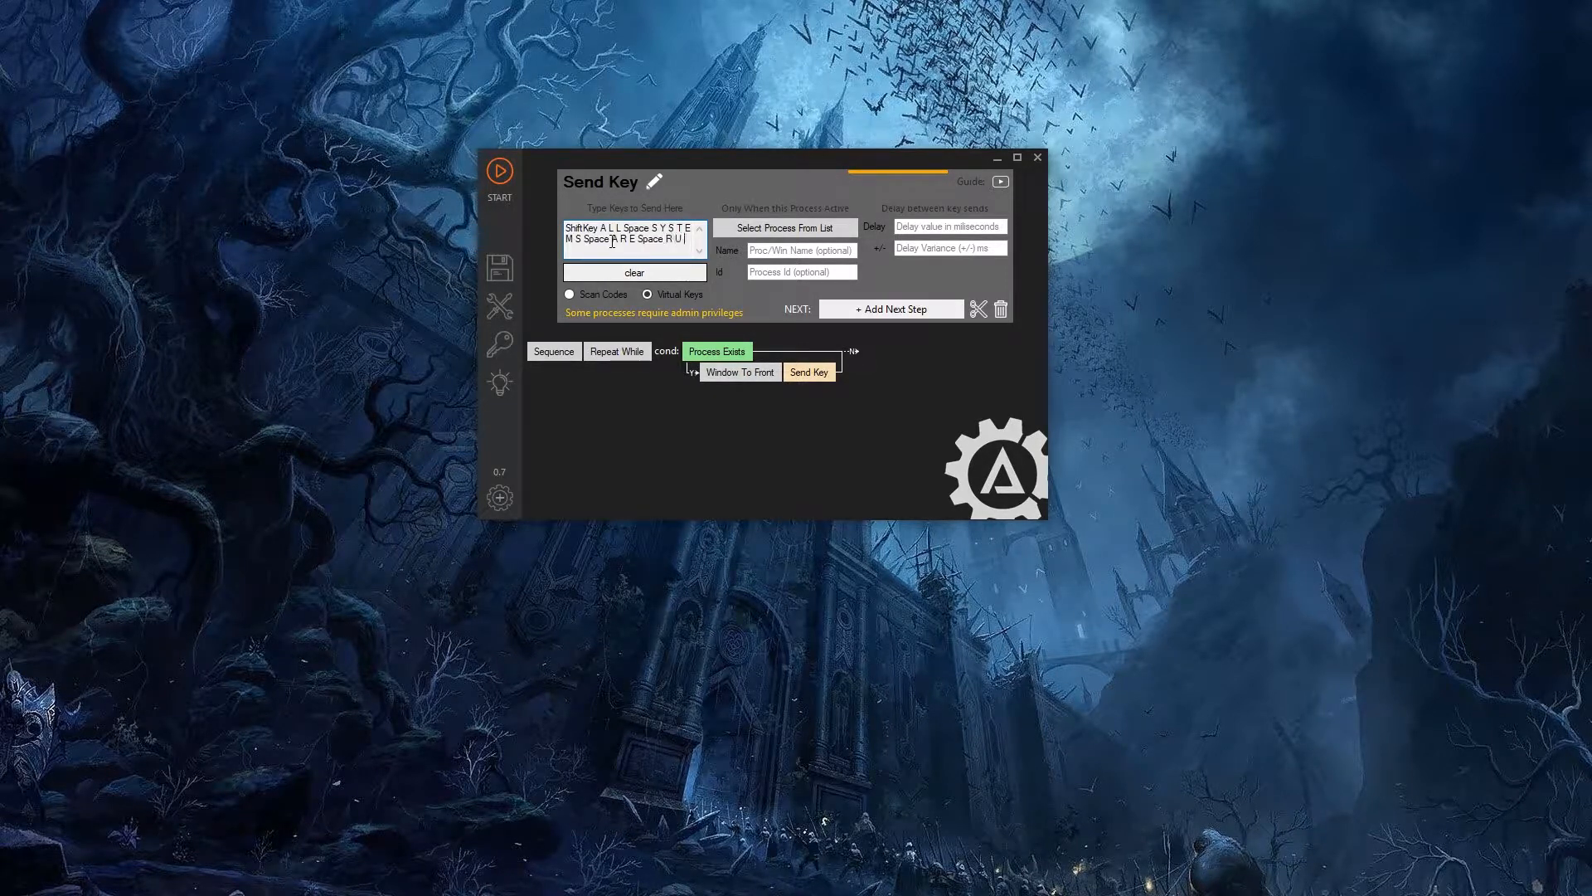
{"action": "type", "text": "NE"}
{"action": "key", "text": "Return"}
{"action": "left_click", "coordinate": [790, 251]}
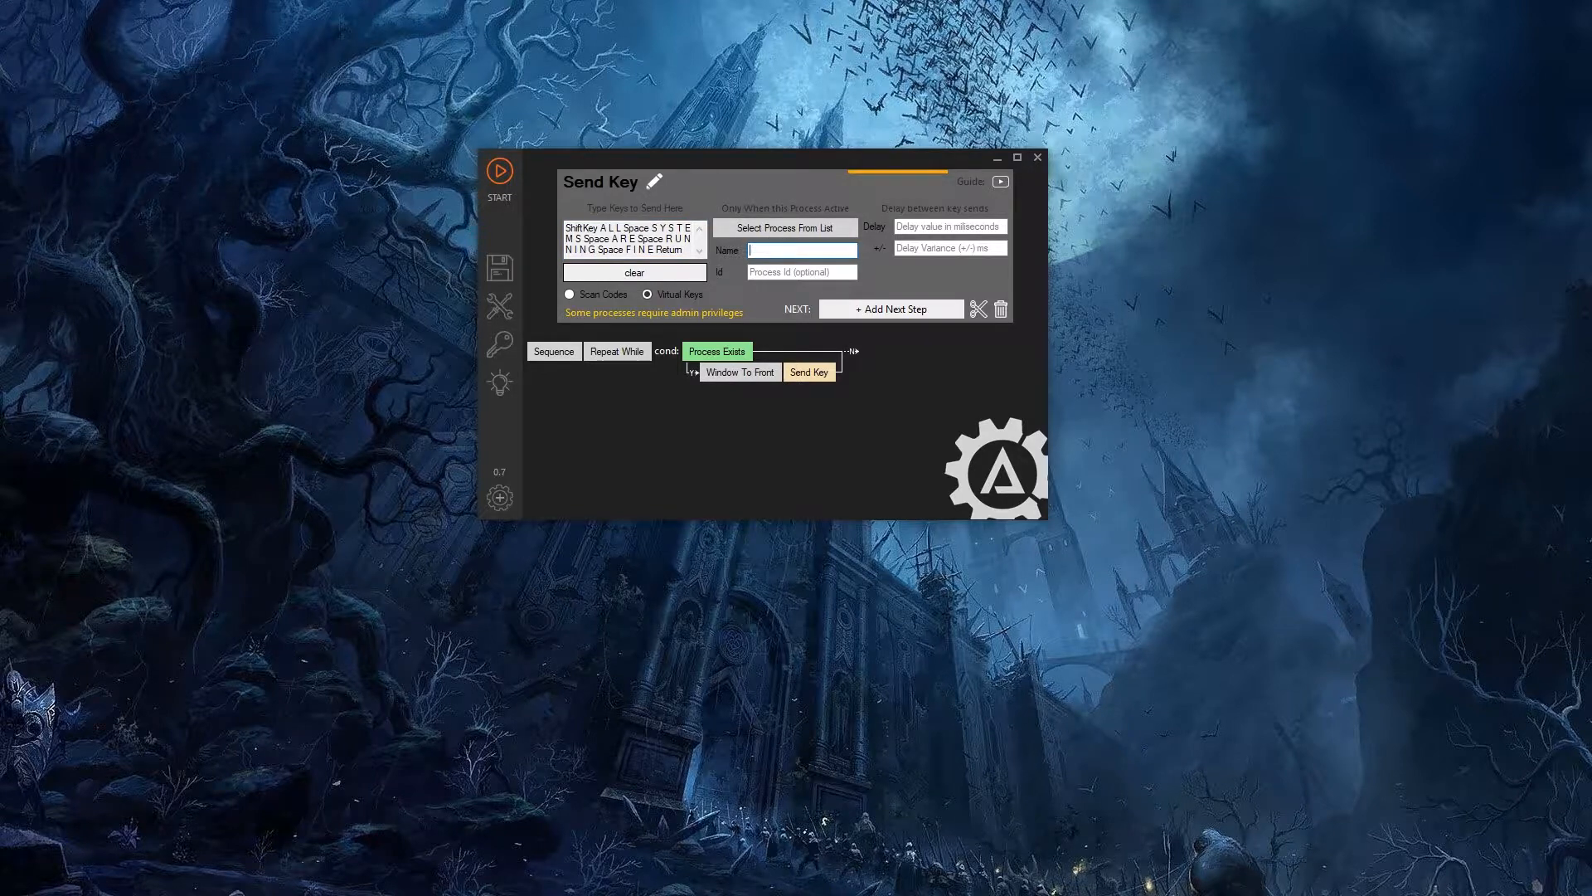
{"action": "type", "text": "notepad"}
Add a Delay action of 500 milliseconds after the Send Key action
{"action": "left_click", "coordinate": [917, 309]}
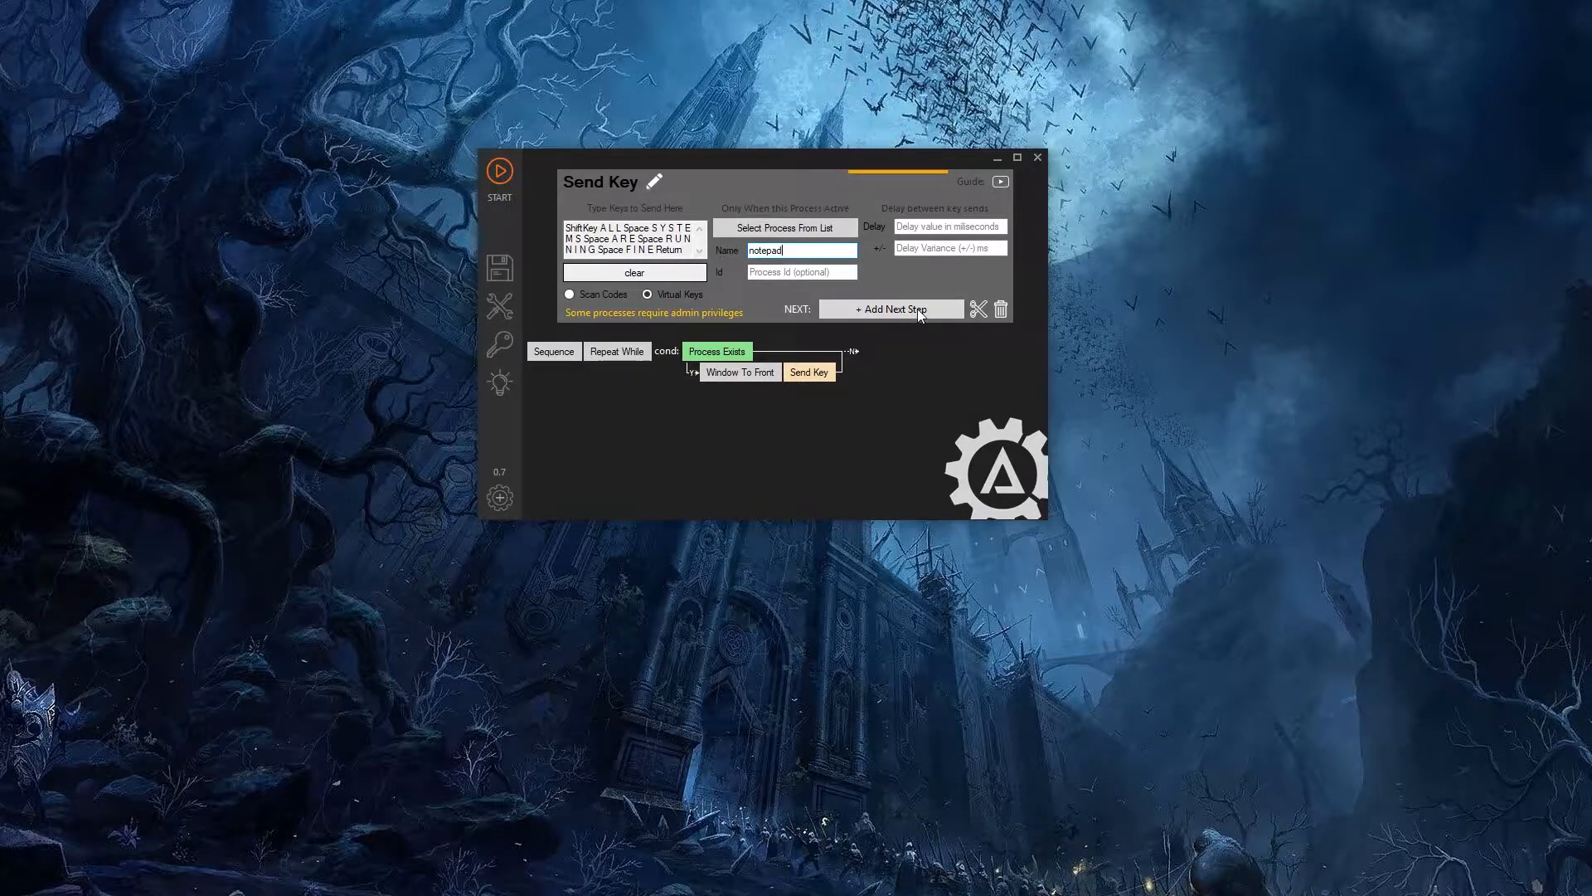
{"action": "left_click", "coordinate": [227, 70]}
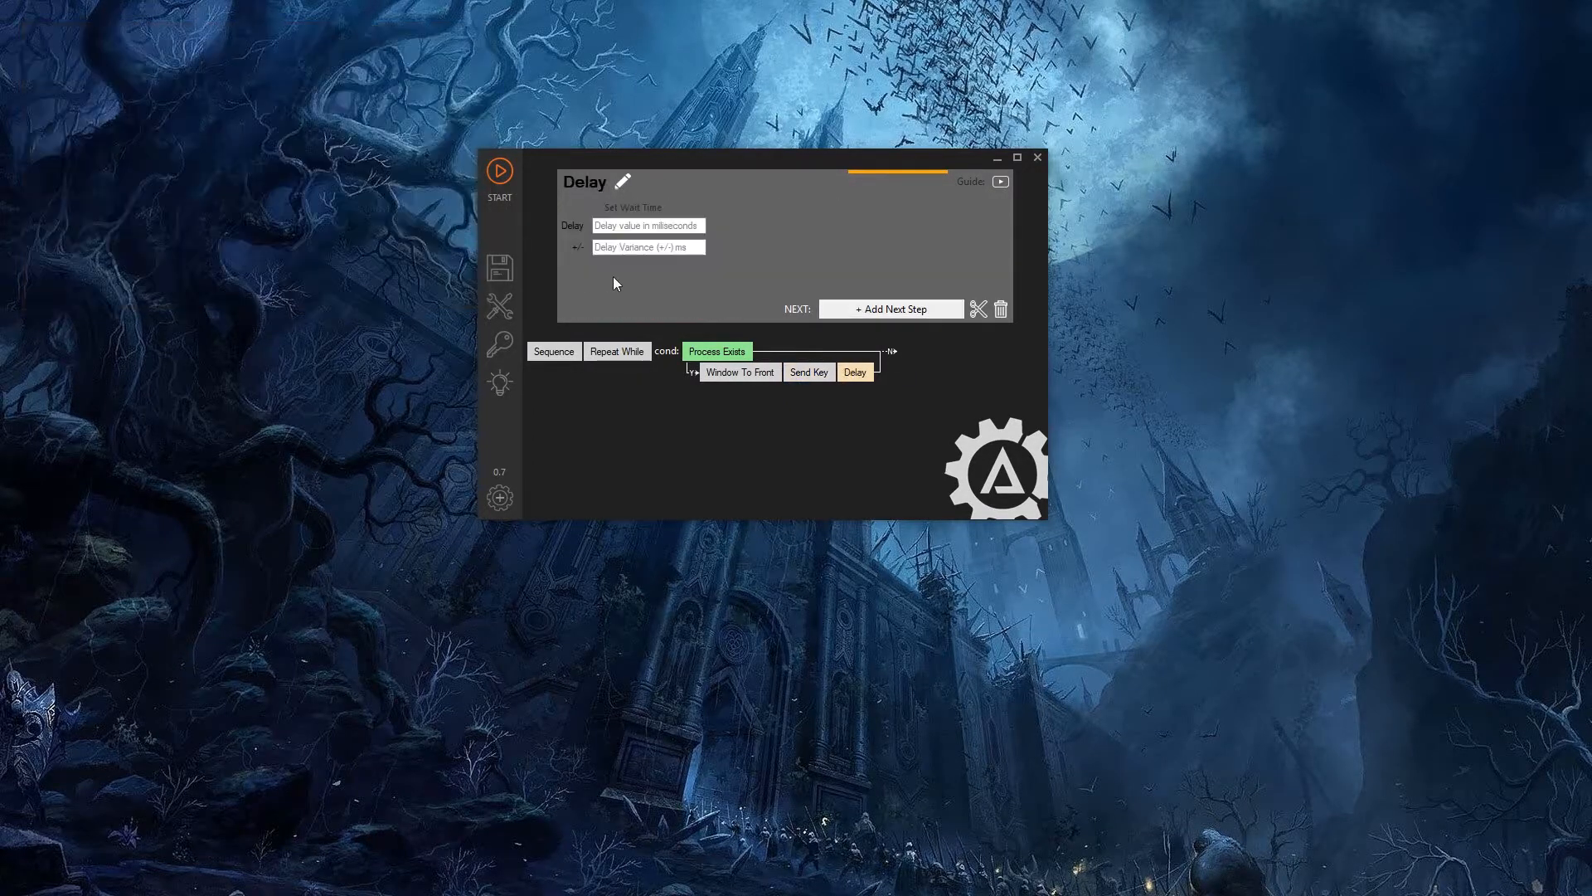
{"action": "left_click", "coordinate": [649, 224]}
{"action": "type", "text": "500"}
Set the Send Key action's delay between key sends to 50 milliseconds and return to the Repeat While settings
{"action": "left_click", "coordinate": [808, 371]}
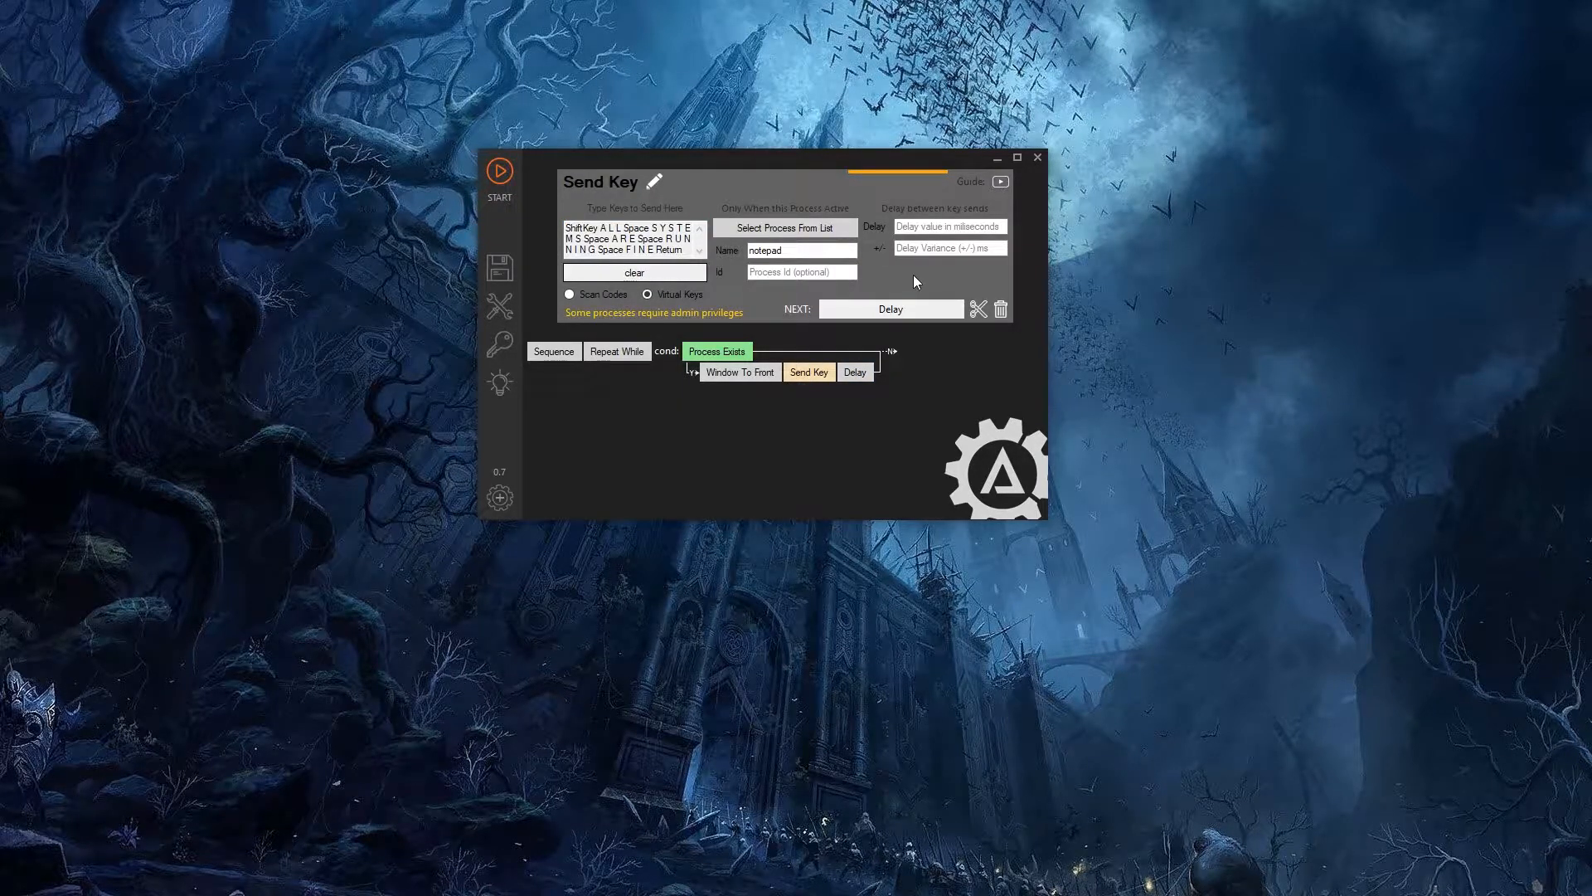
{"action": "left_click", "coordinate": [927, 229]}
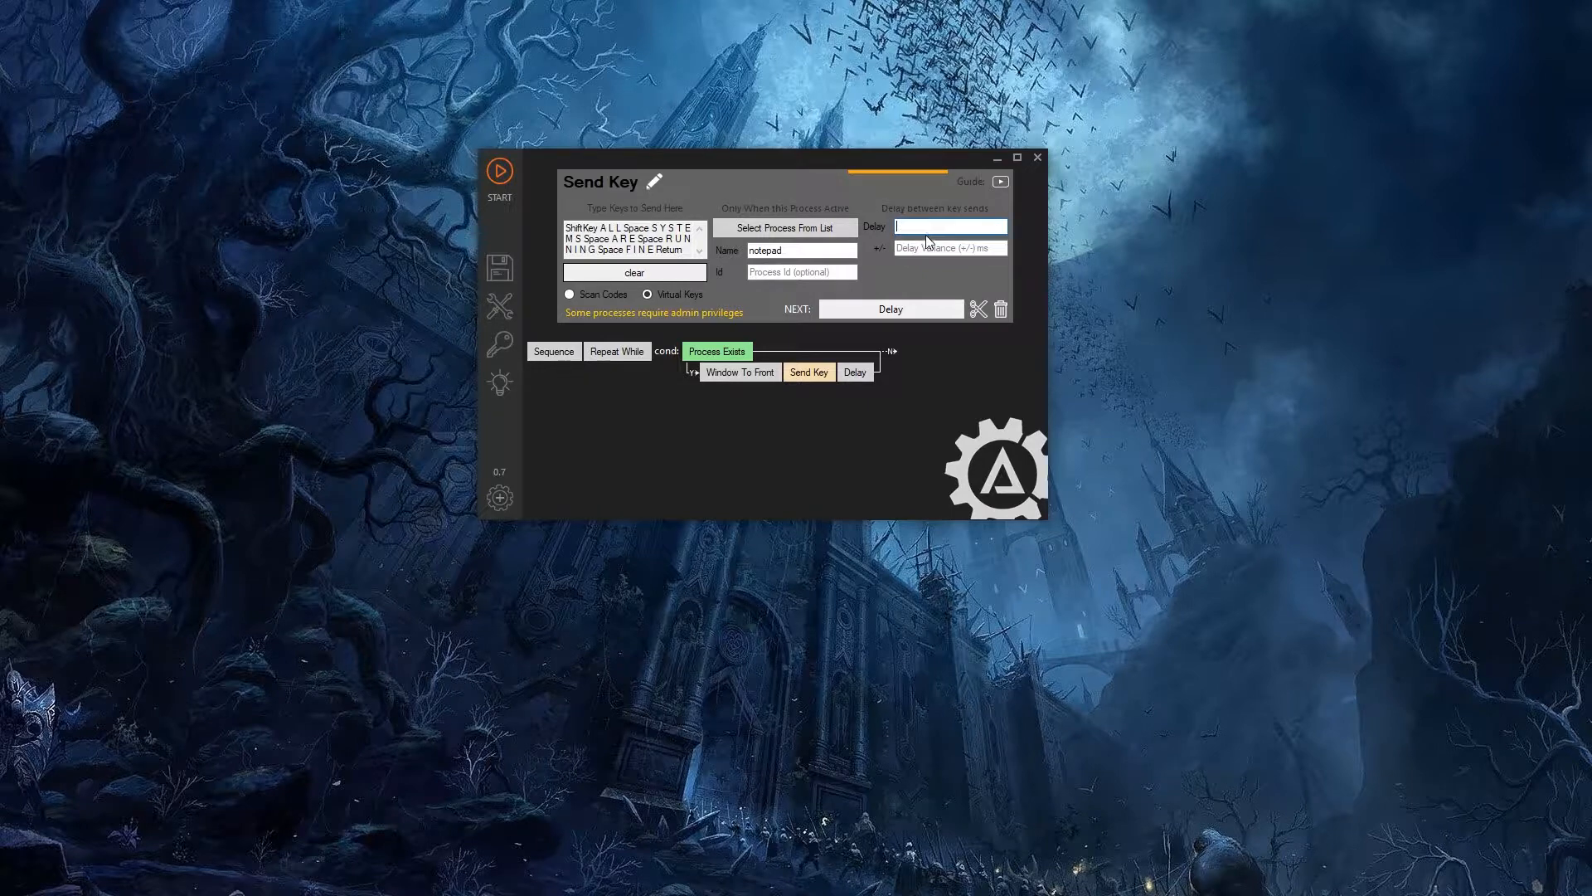
{"action": "type", "text": "50"}
{"action": "left_click", "coordinate": [637, 346]}
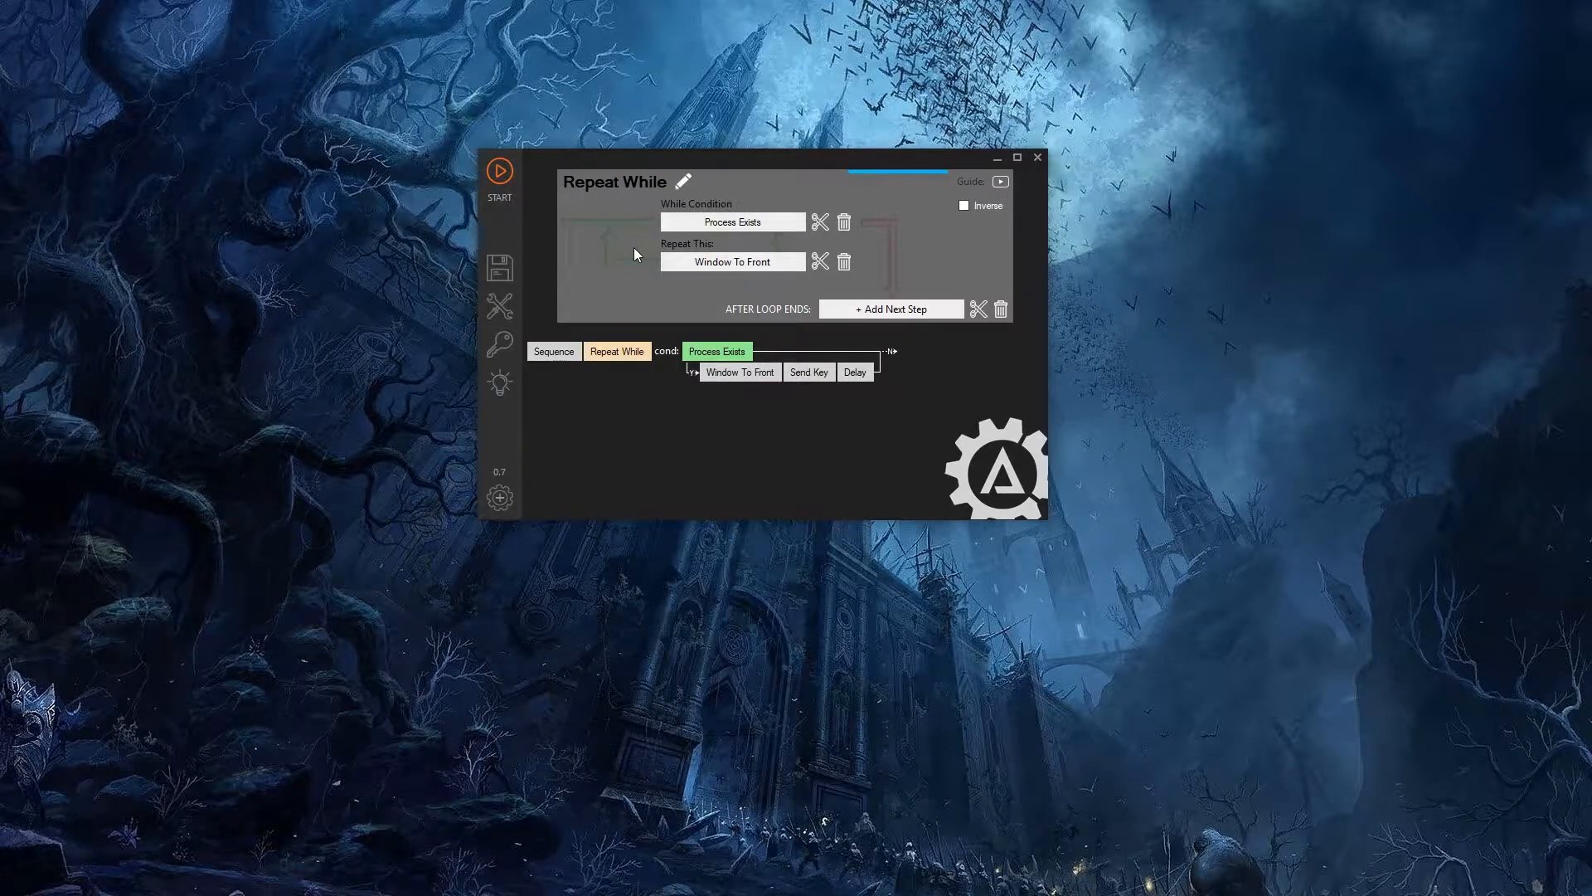
Bring up Calculator and Notepad alongside the sequence editor, run the sequence to test the loop, and stop it
{"action": "key", "text": "alt+Tab"}
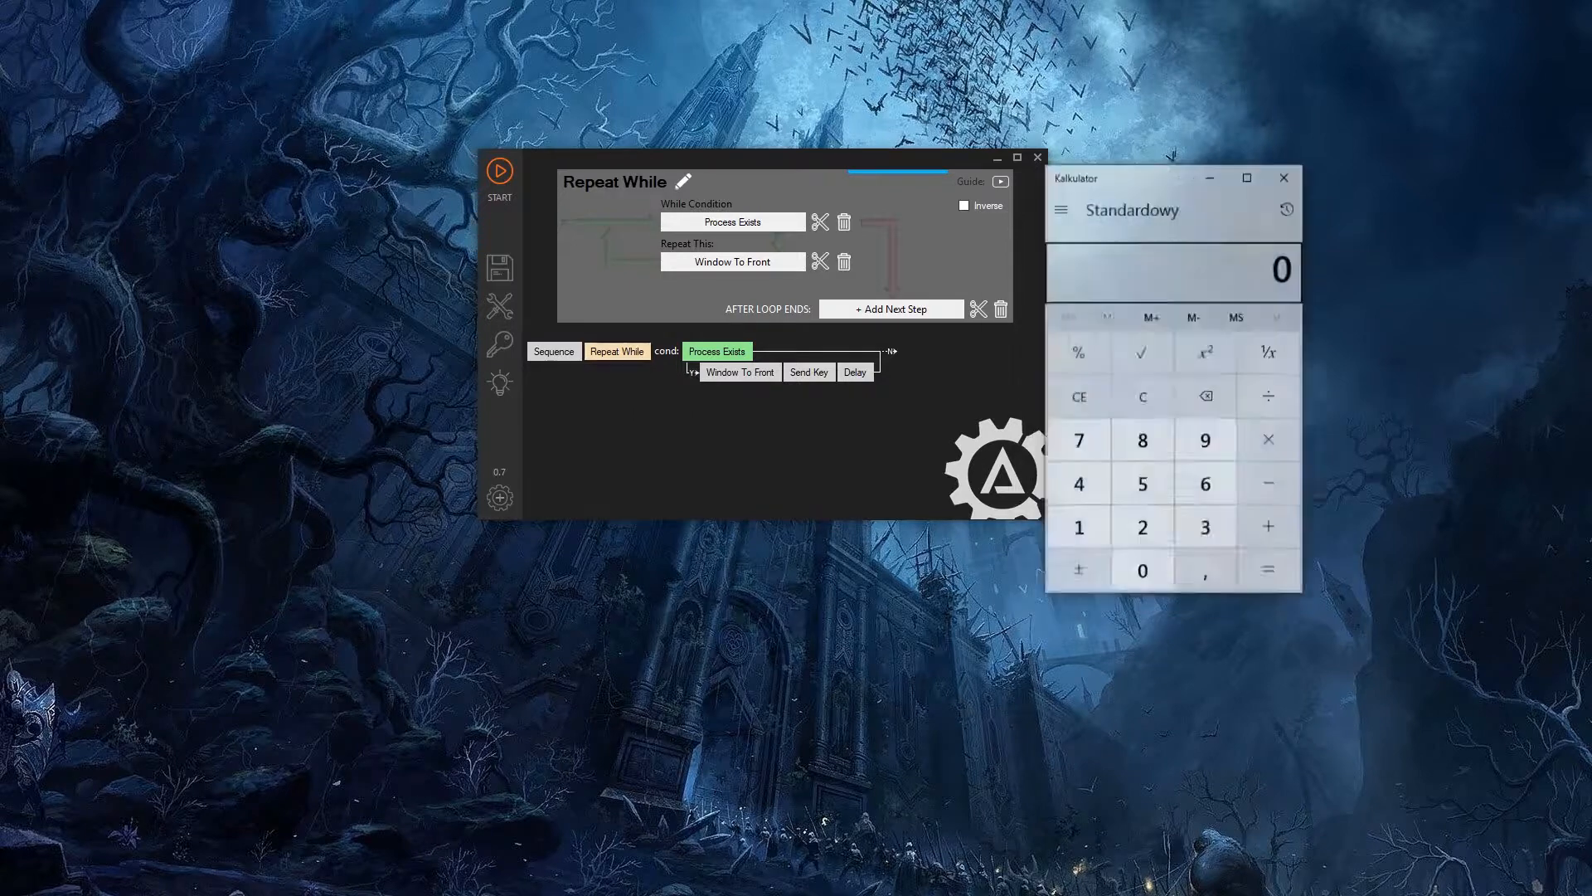
{"action": "key", "text": "alt+Tab"}
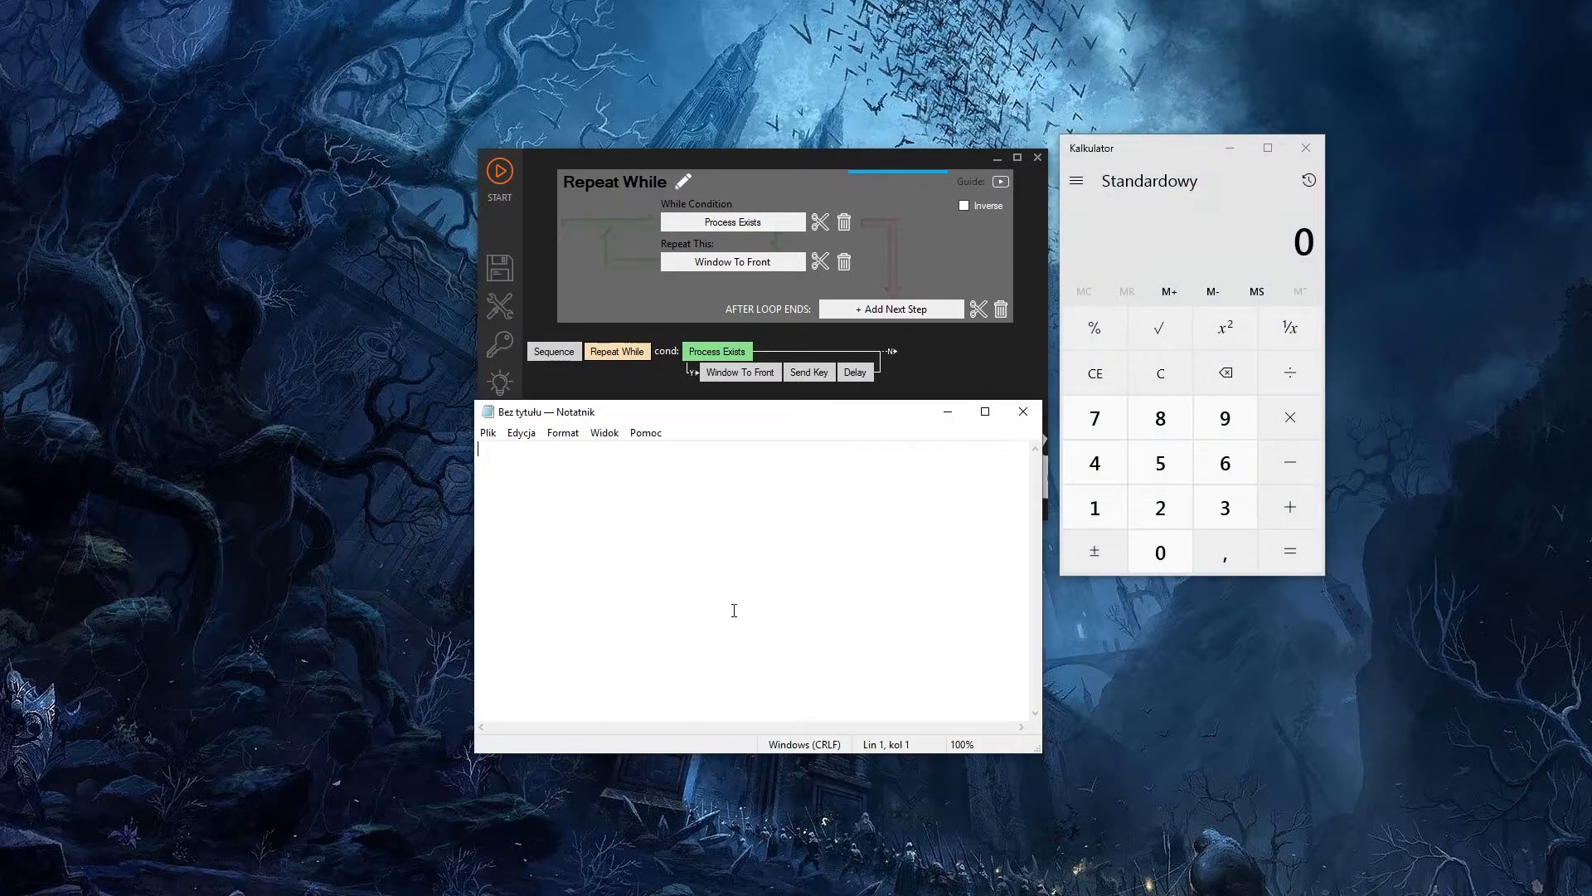
{"action": "left_click_drag", "start_coordinate": [740, 415], "coordinate": [739, 404]}
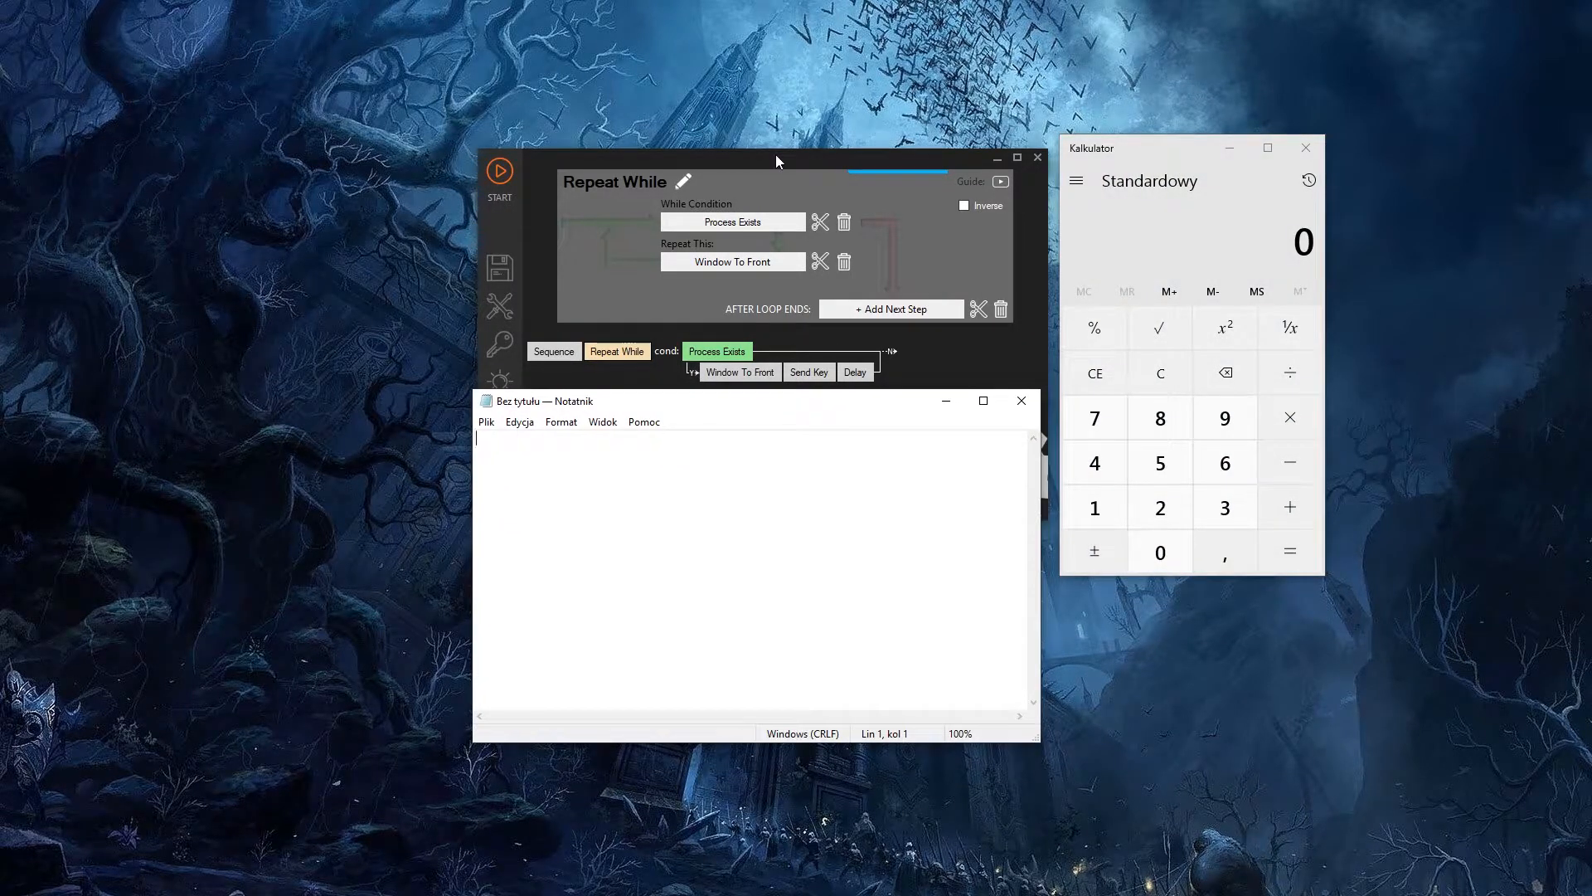
{"action": "left_click", "coordinate": [775, 154]}
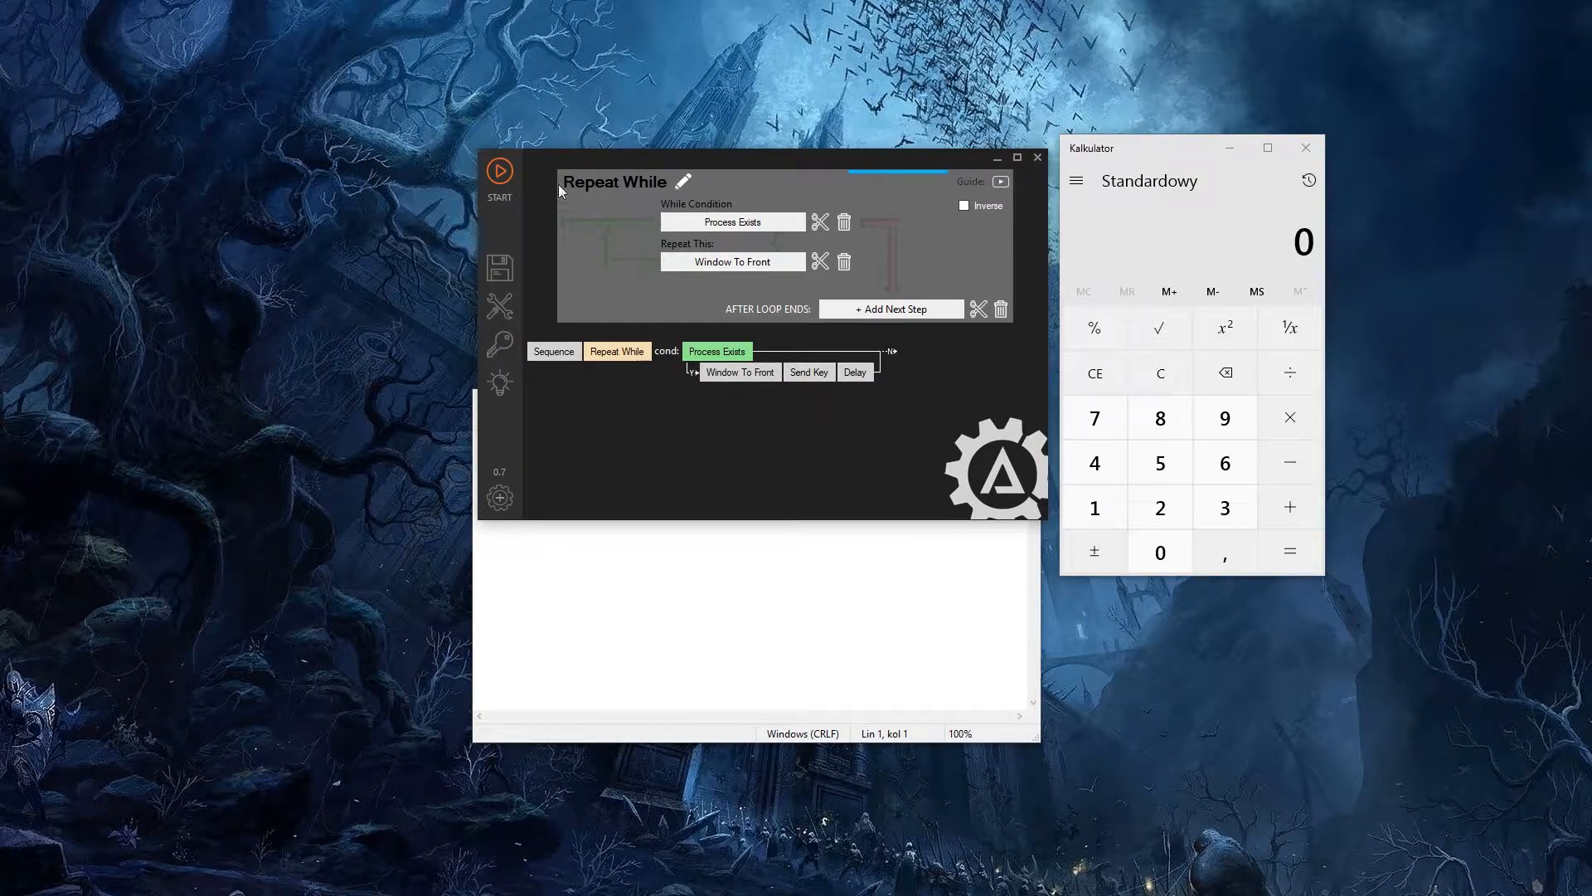
{"action": "left_click", "coordinate": [506, 170]}
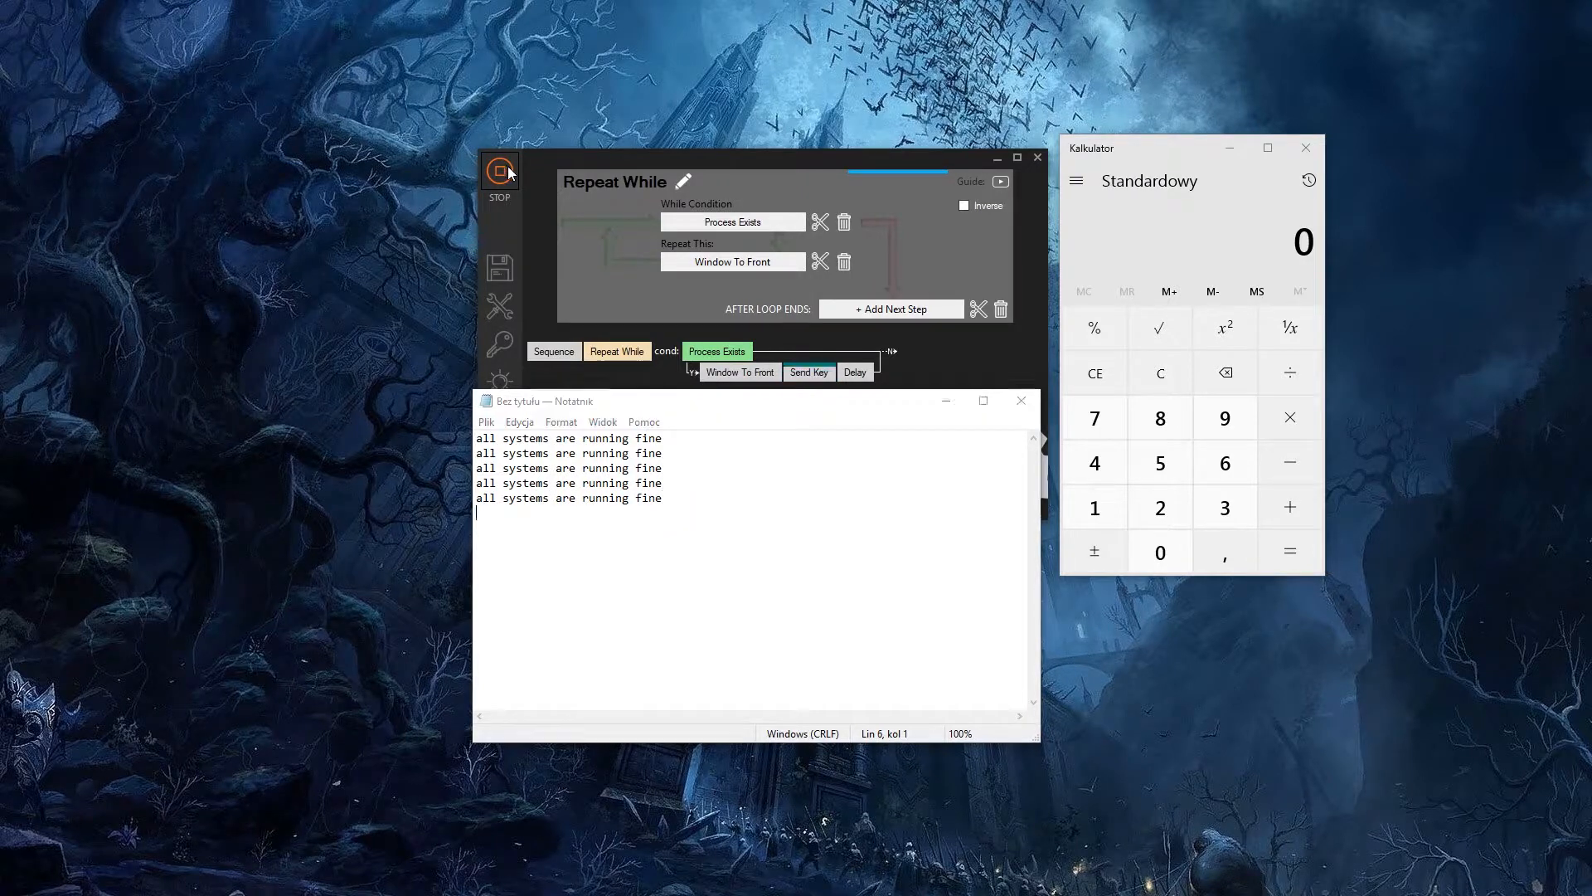
{"action": "left_click", "coordinate": [504, 171]}
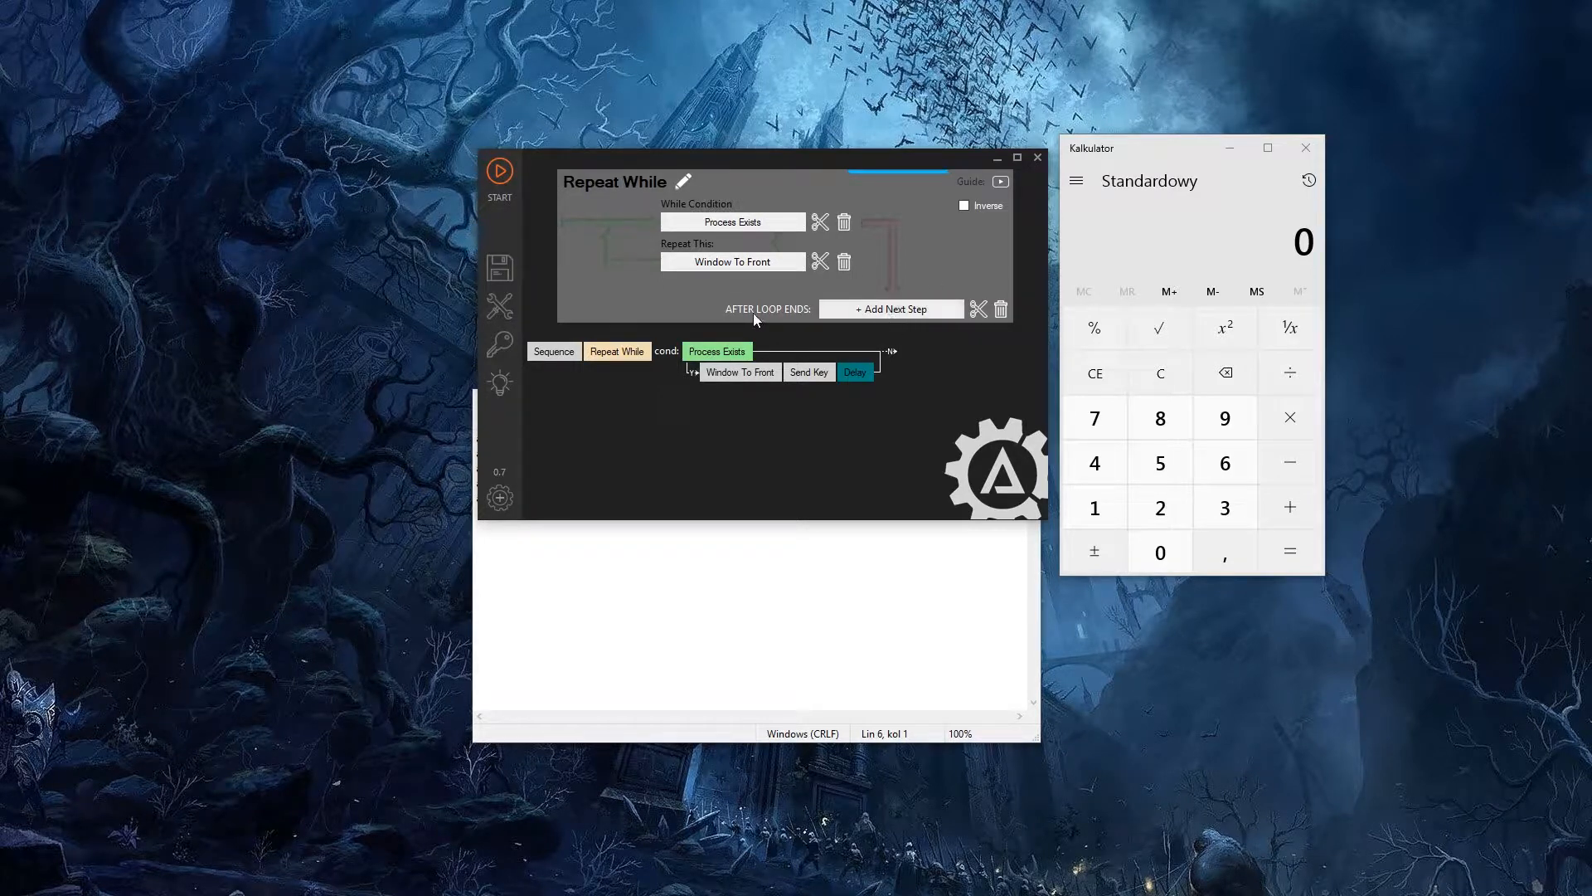
Add a Run Command action for after the loop ends, with the command calc
{"action": "left_click", "coordinate": [878, 311]}
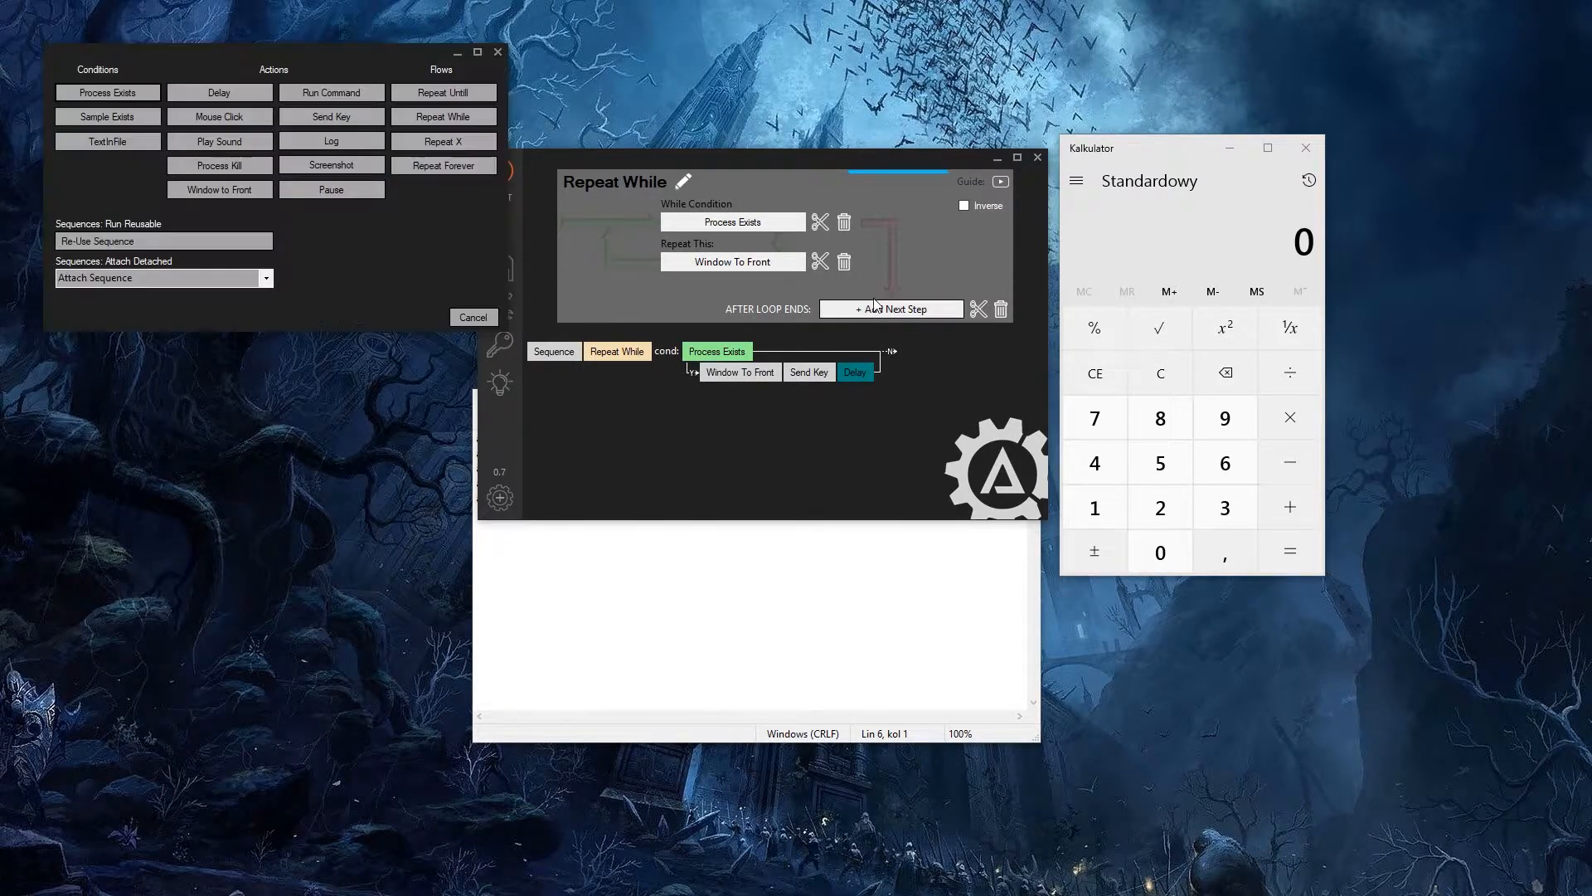
{"action": "left_click", "coordinate": [330, 93]}
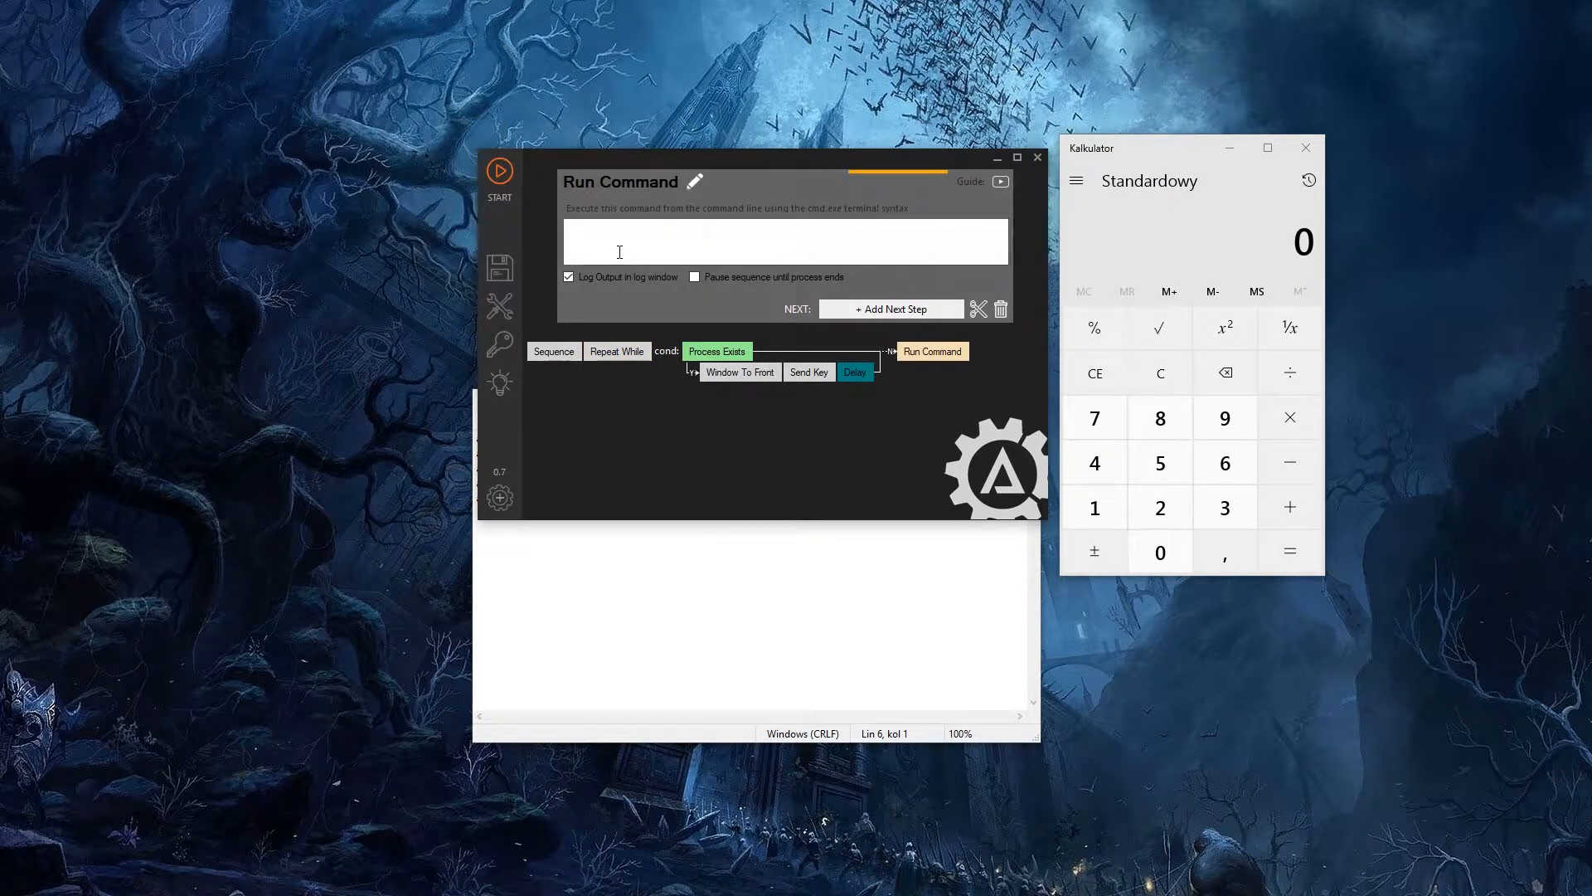
{"action": "left_click", "coordinate": [620, 251]}
{"action": "type", "text": "calc"}
Move the Notepad window slightly lower, close Calculator, and run the sequence to test the command after the loop
{"action": "left_click", "coordinate": [779, 557]}
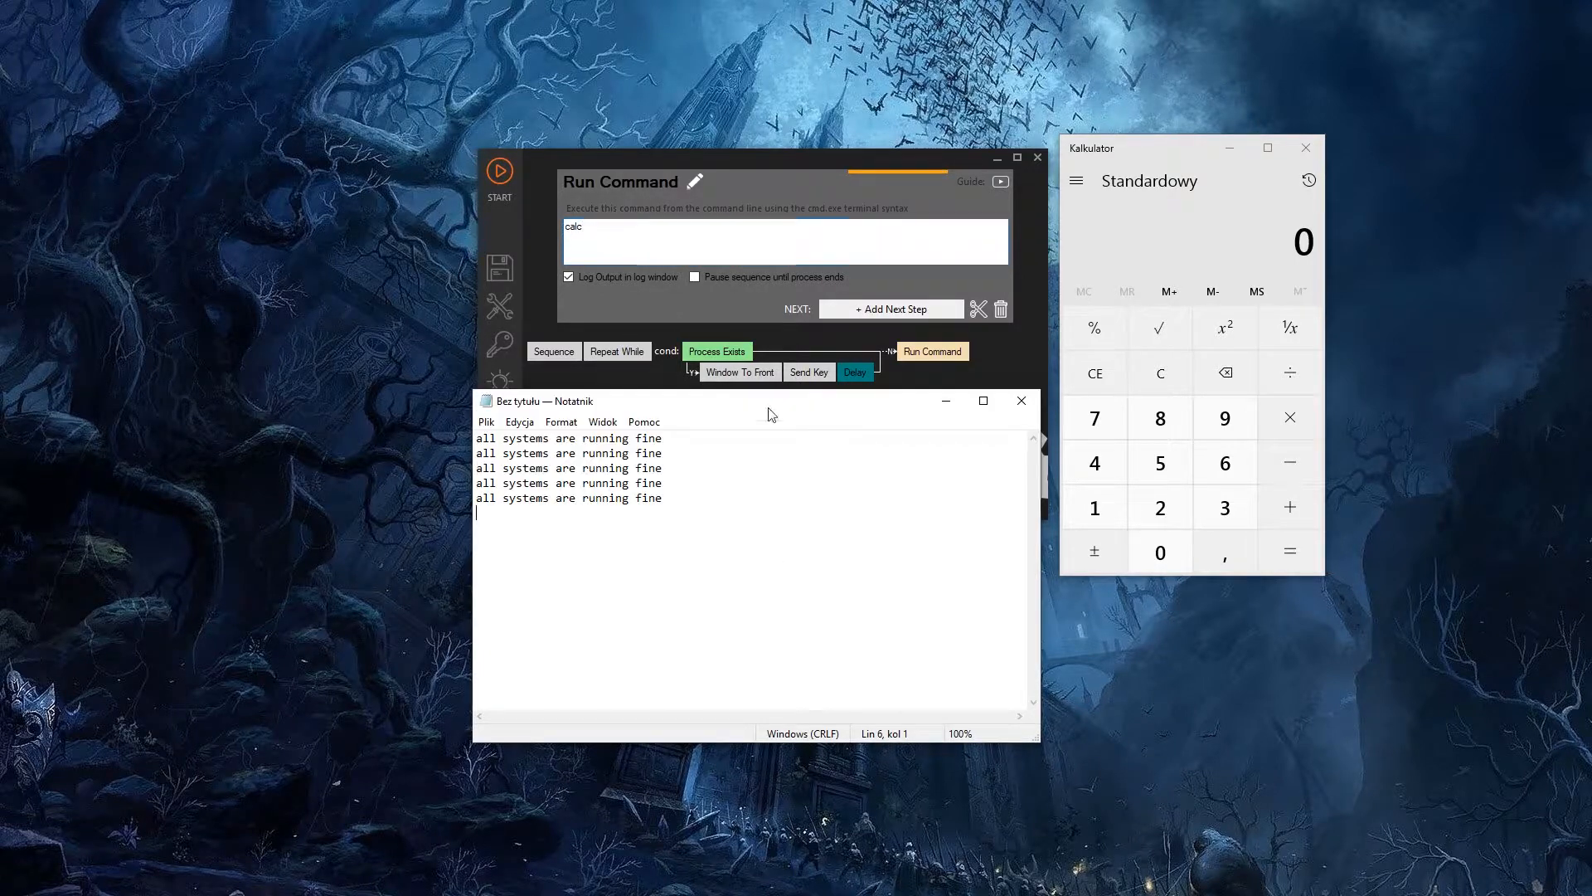
{"action": "left_click_drag", "start_coordinate": [771, 412], "coordinate": [794, 443]}
{"action": "left_click", "coordinate": [977, 414]}
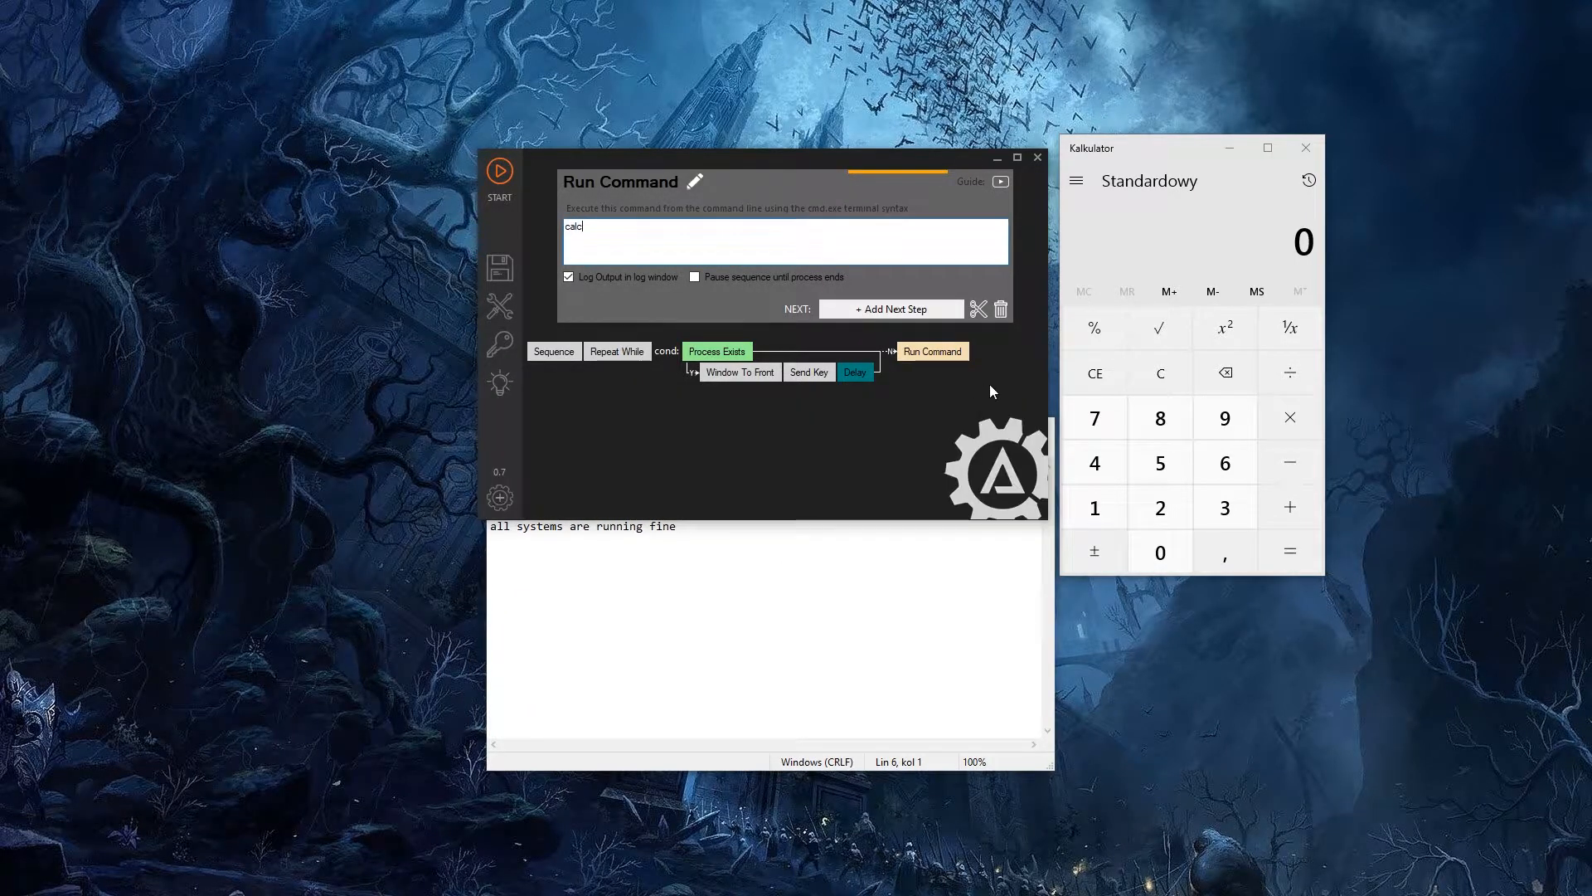
{"action": "left_click", "coordinate": [1315, 143]}
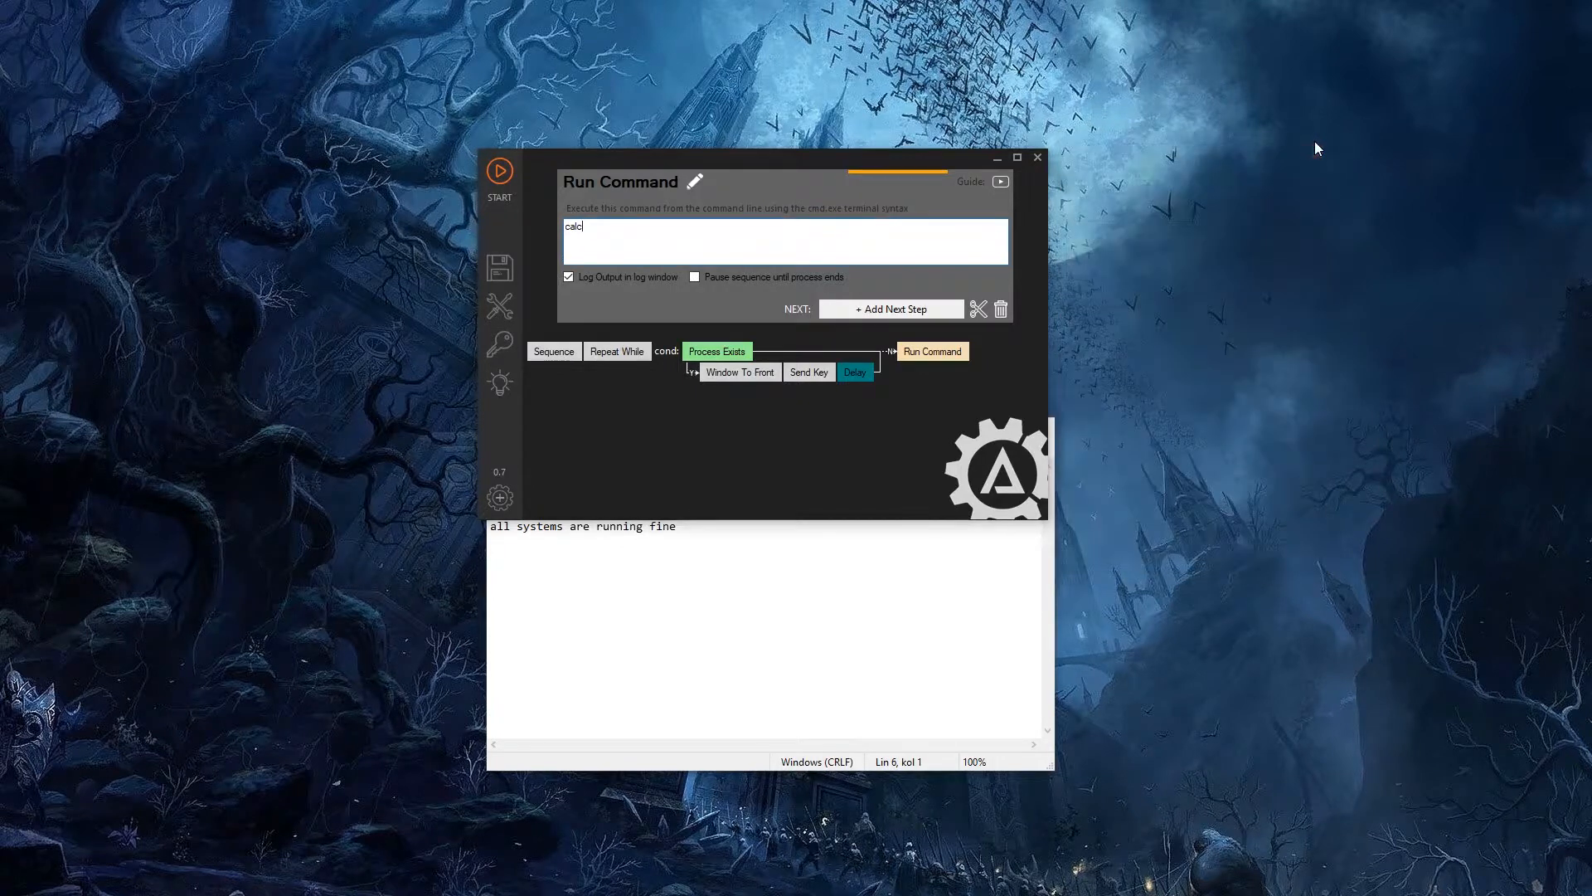
{"action": "left_click", "coordinate": [618, 352]}
{"action": "left_click", "coordinate": [571, 351]}
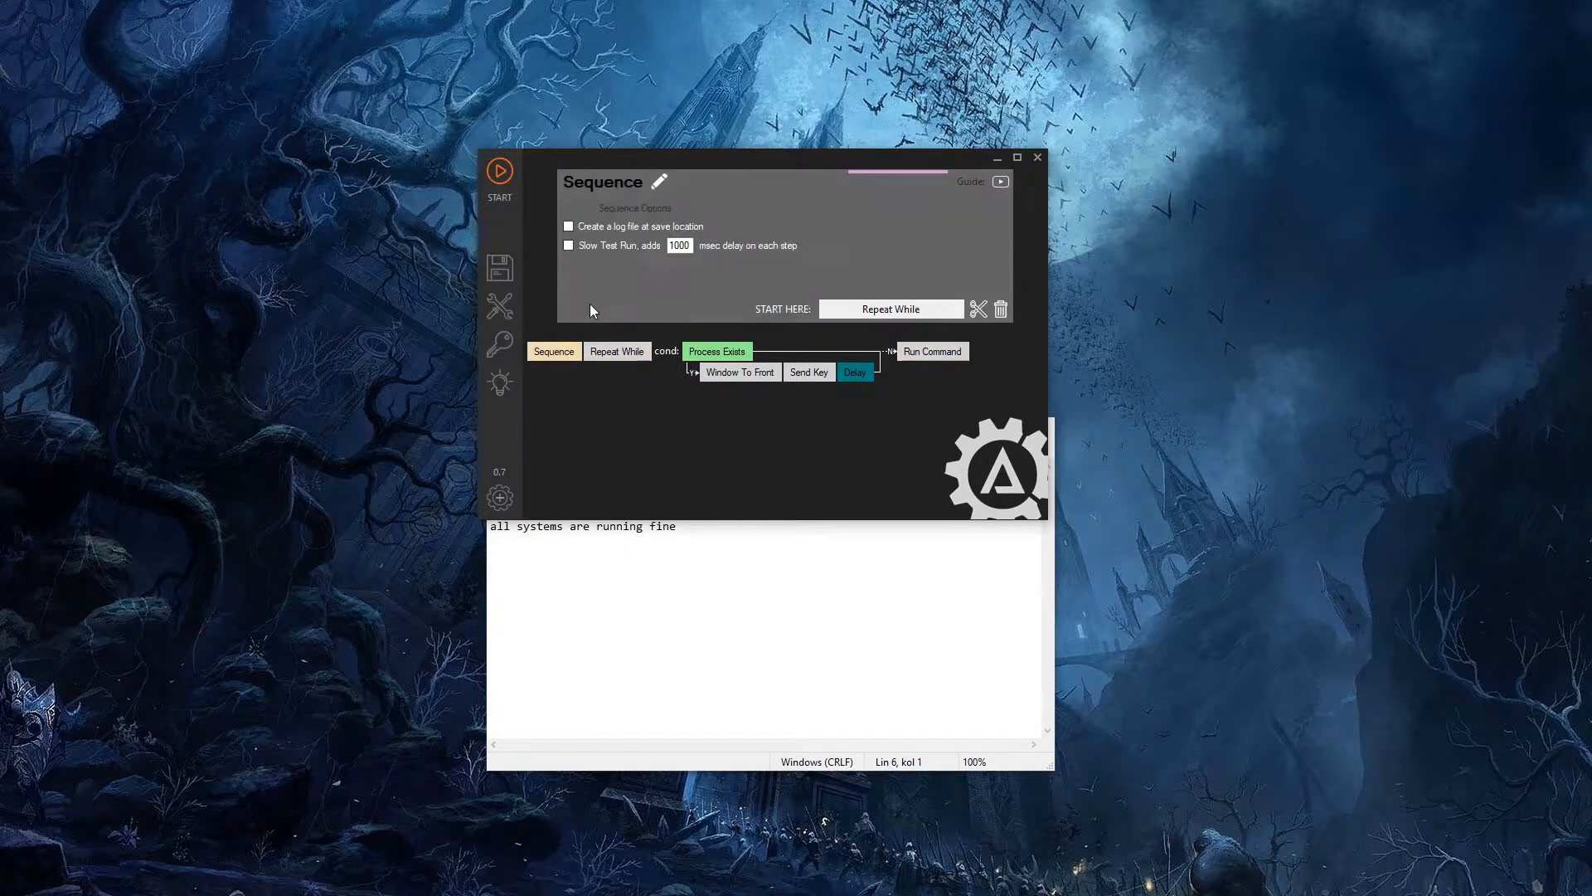
{"action": "left_click", "coordinate": [508, 181]}
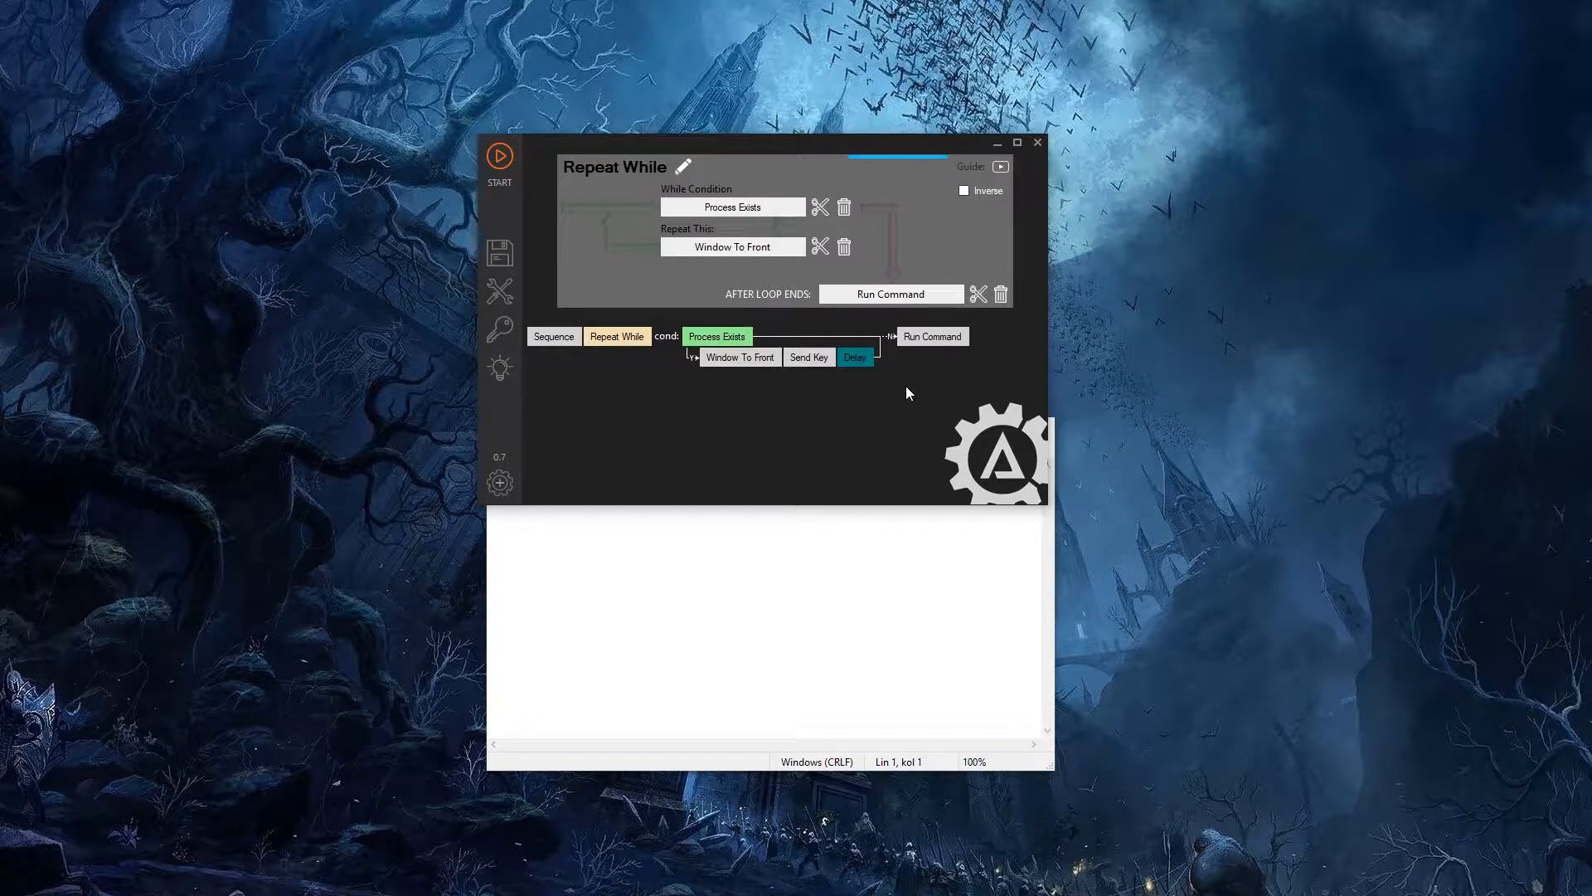
Enable Inverse on the Repeat While loop and review its Process Exists condition and Window To Front action
{"action": "left_click", "coordinate": [964, 191]}
{"action": "left_click", "coordinate": [758, 210]}
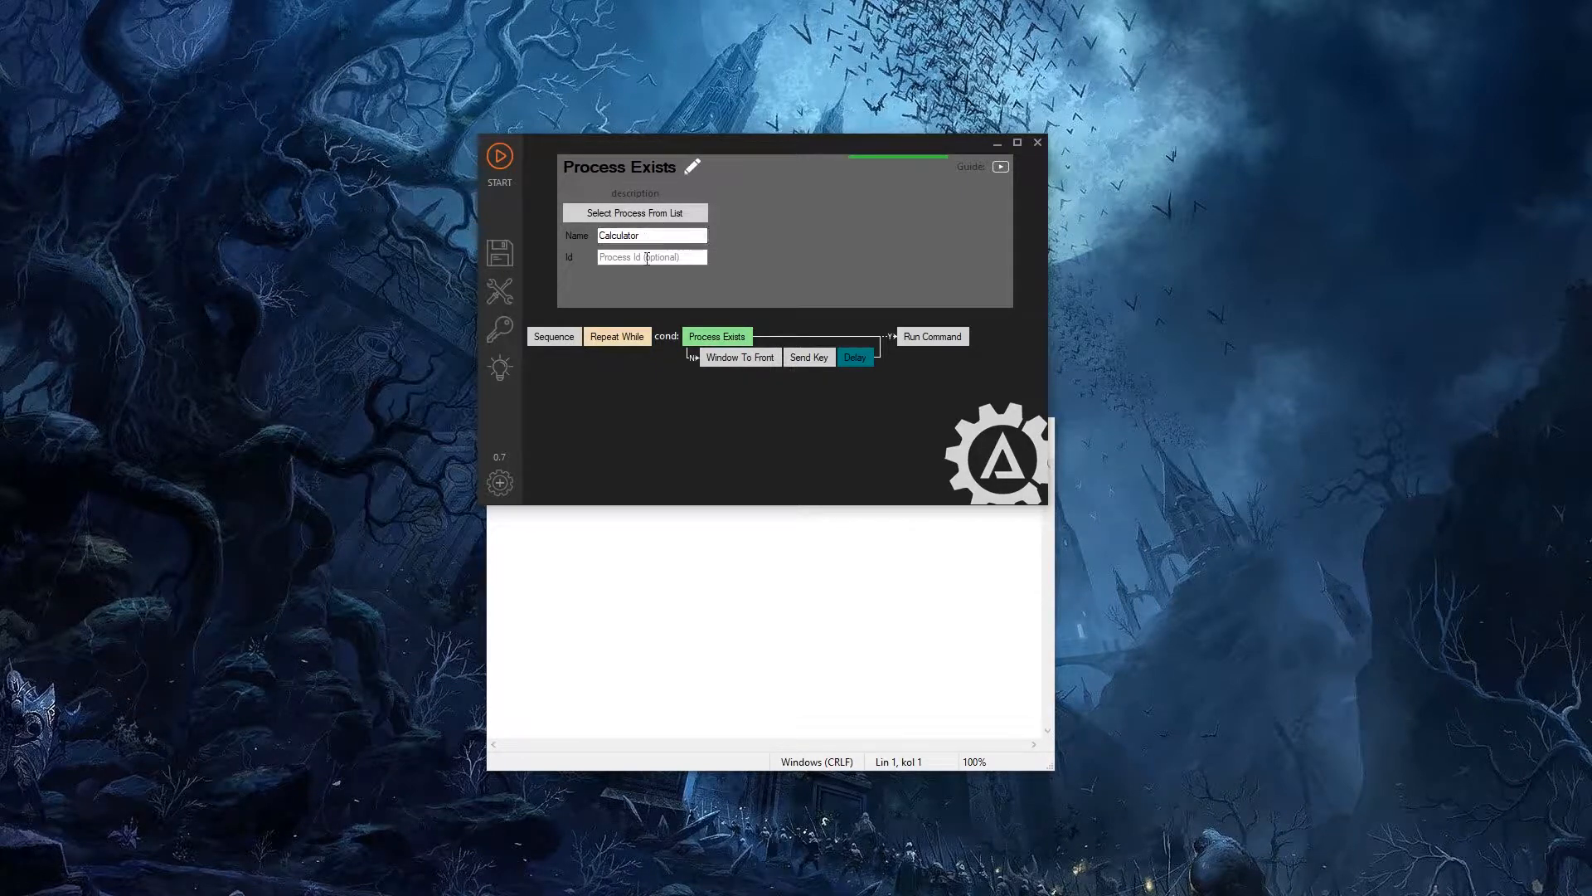
{"action": "left_click", "coordinate": [617, 336]}
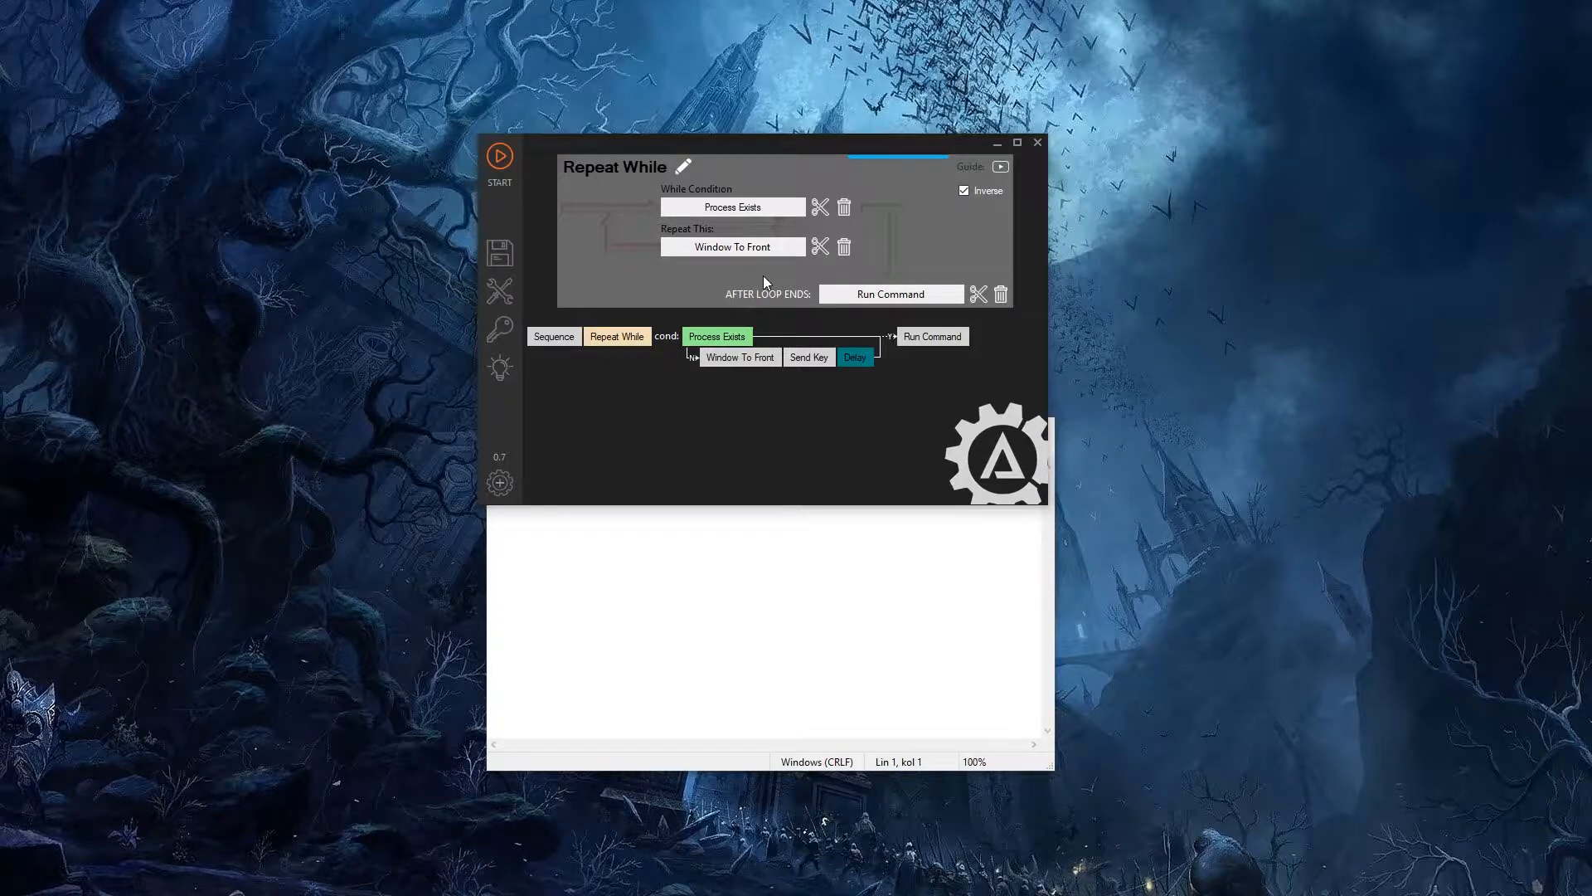
{"action": "left_click", "coordinate": [745, 357]}
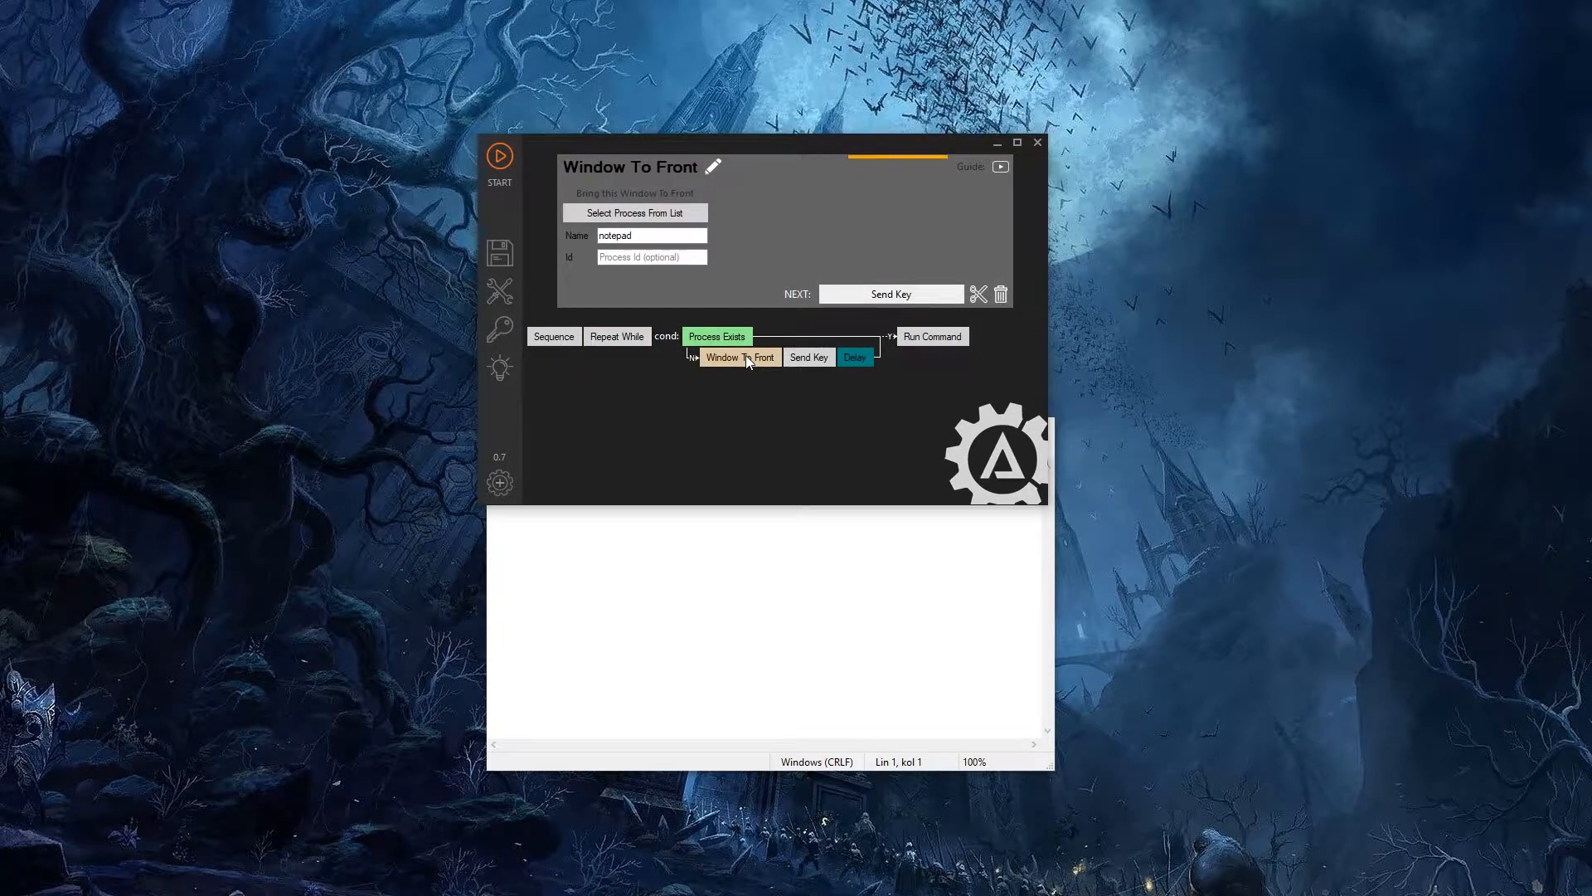
Replace the Send Key action's key sequence with "A component is missing" followed by Return
{"action": "left_click", "coordinate": [808, 358]}
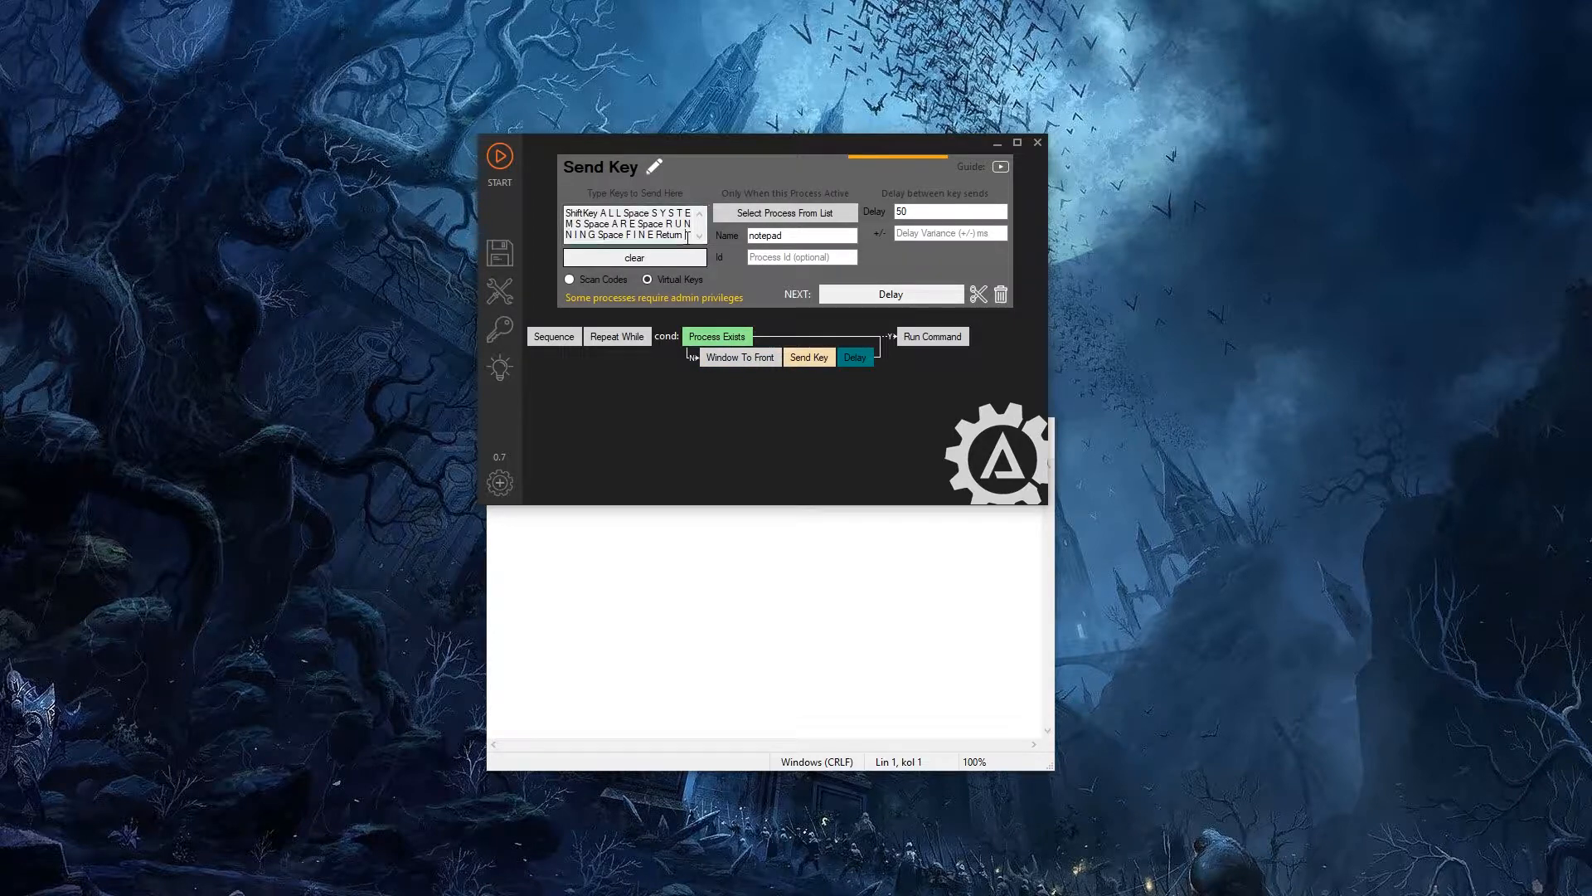
{"action": "left_click_drag", "start_coordinate": [688, 237], "coordinate": [525, 196]}
{"action": "left_click", "coordinate": [656, 257]}
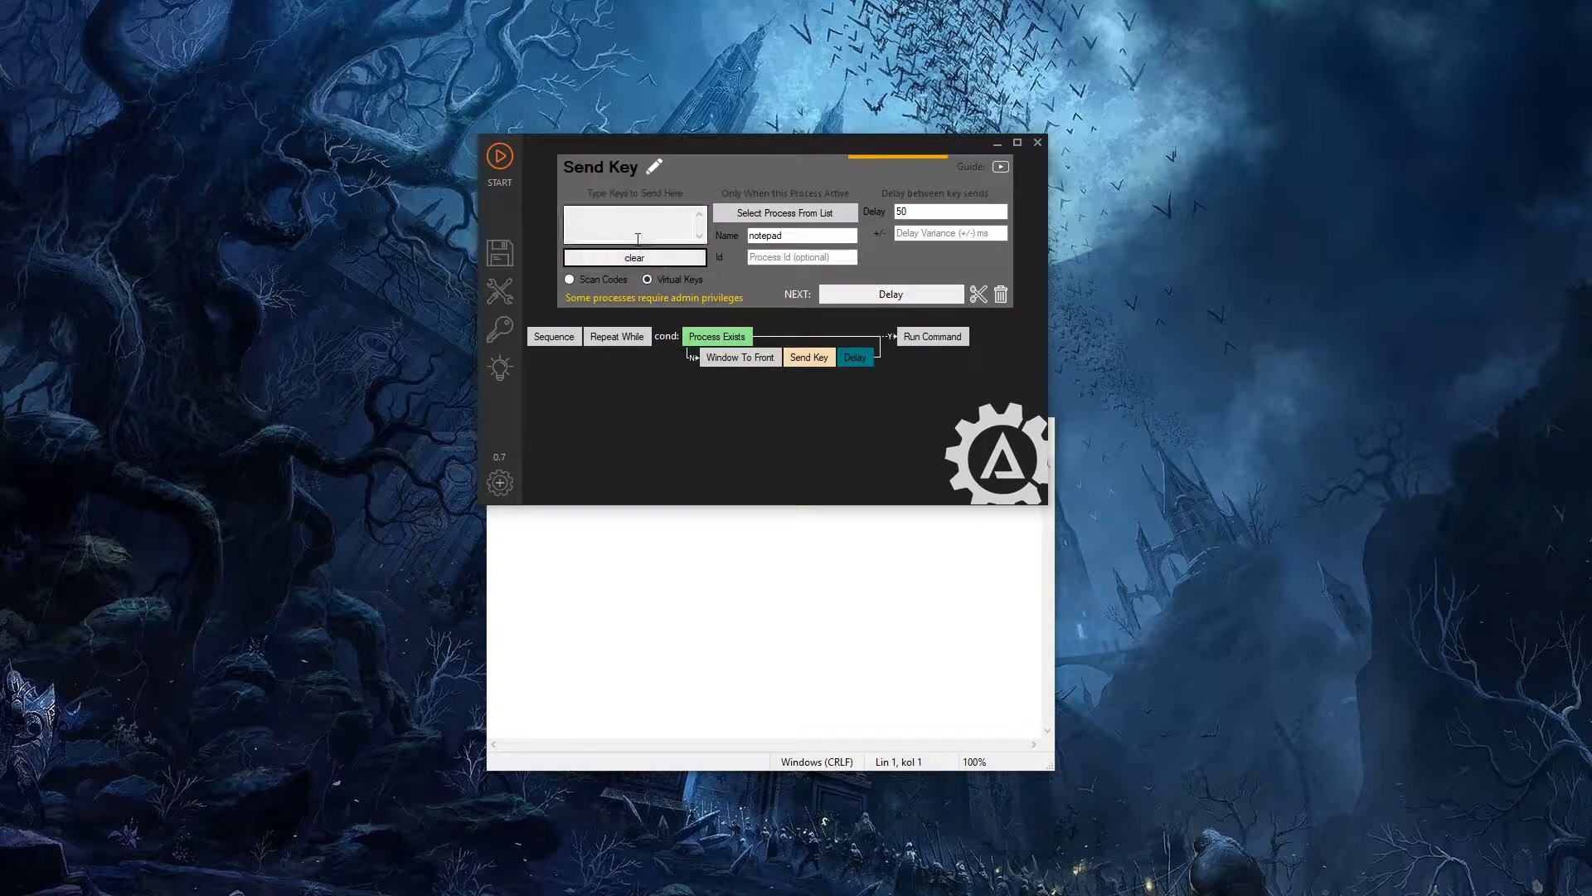
{"action": "left_click", "coordinate": [630, 230]}
{"action": "type", "text": "A componen"}
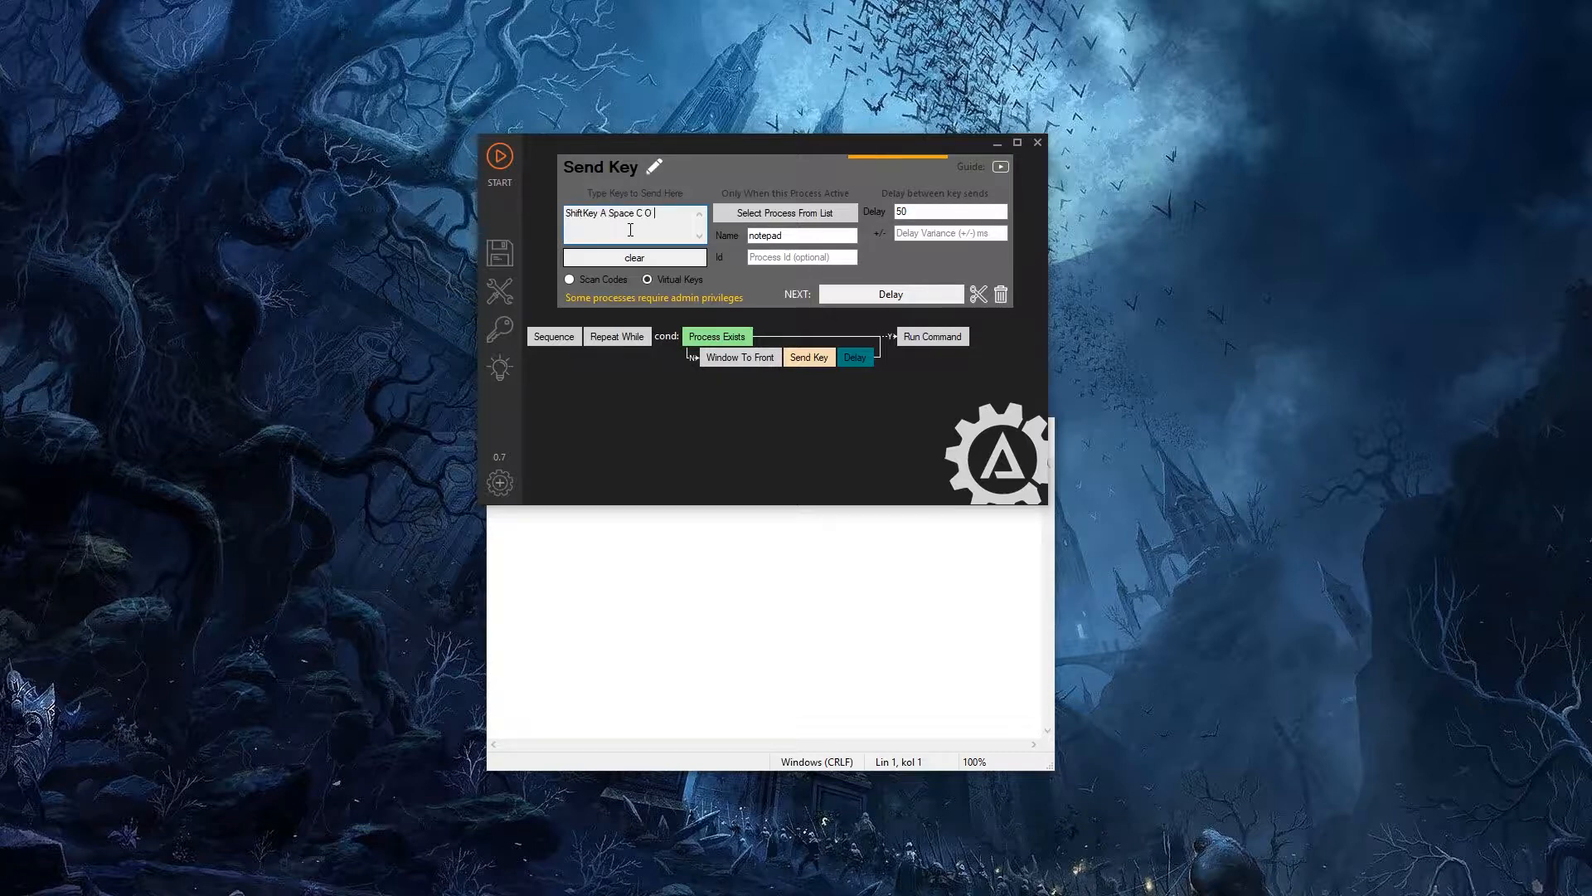
{"action": "type", "text": "t is missing"}
{"action": "key", "text": "Return"}
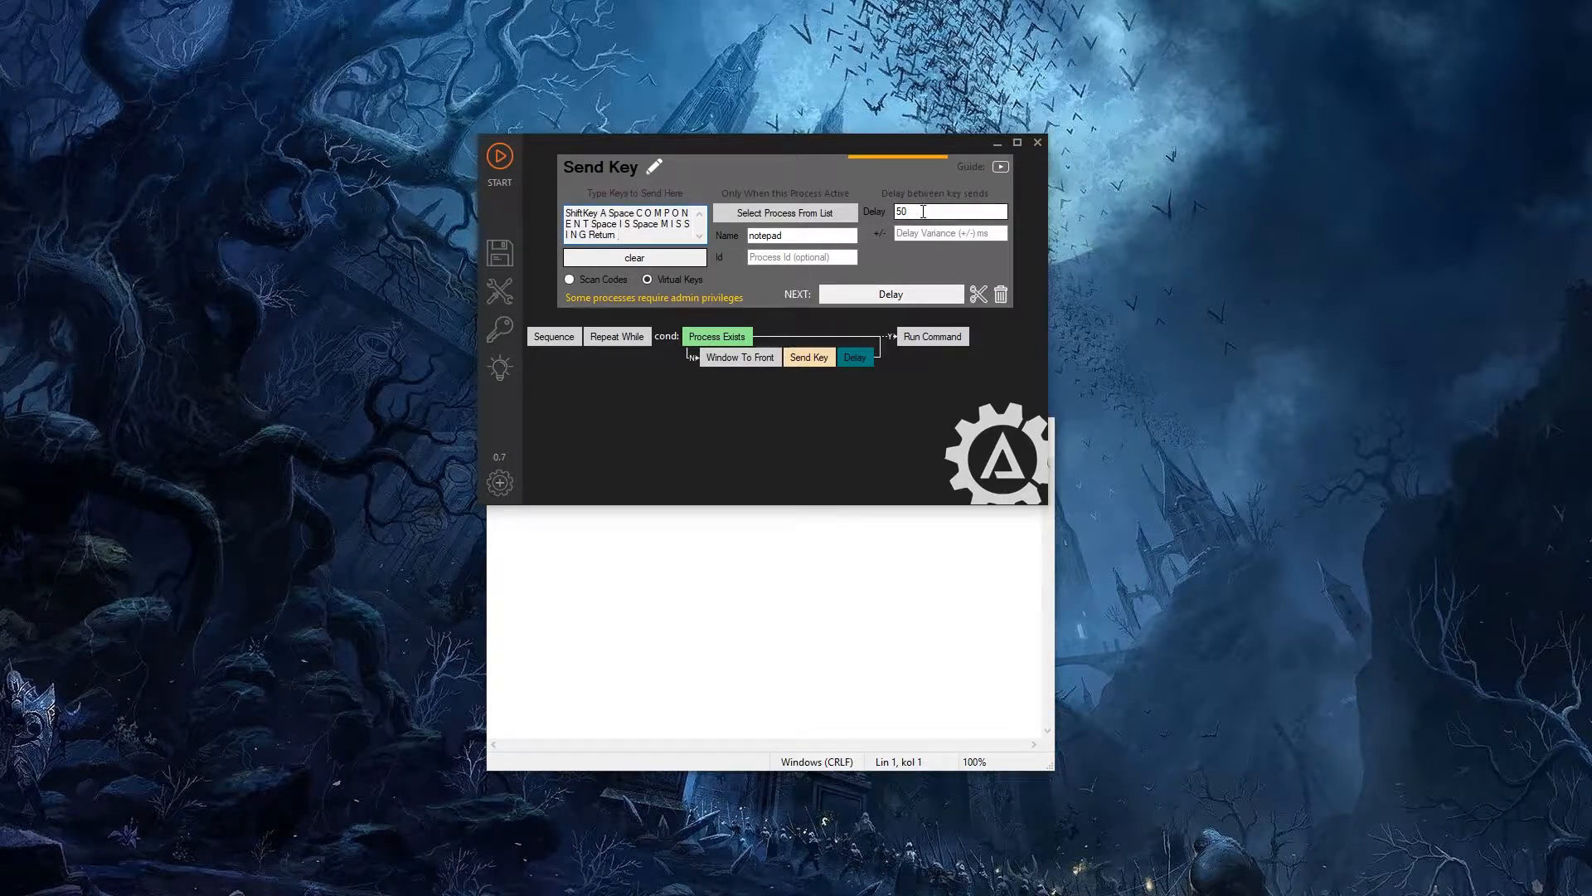
Return to the Repeat While settings and run the sequence with the inverted loop
{"action": "left_click", "coordinate": [619, 339]}
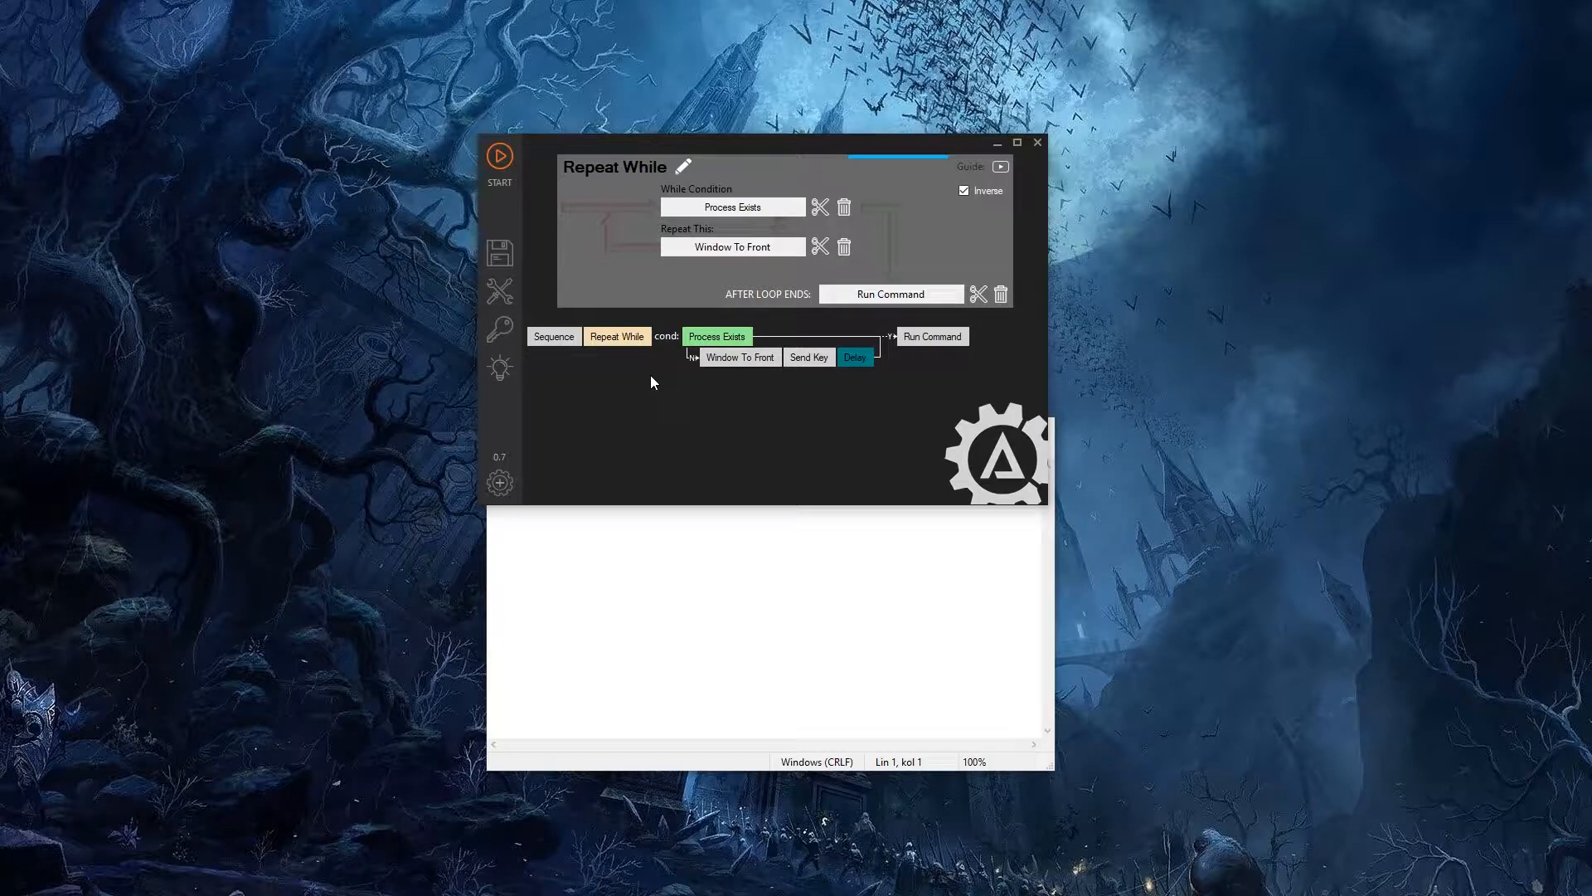
{"action": "left_click", "coordinate": [498, 167]}
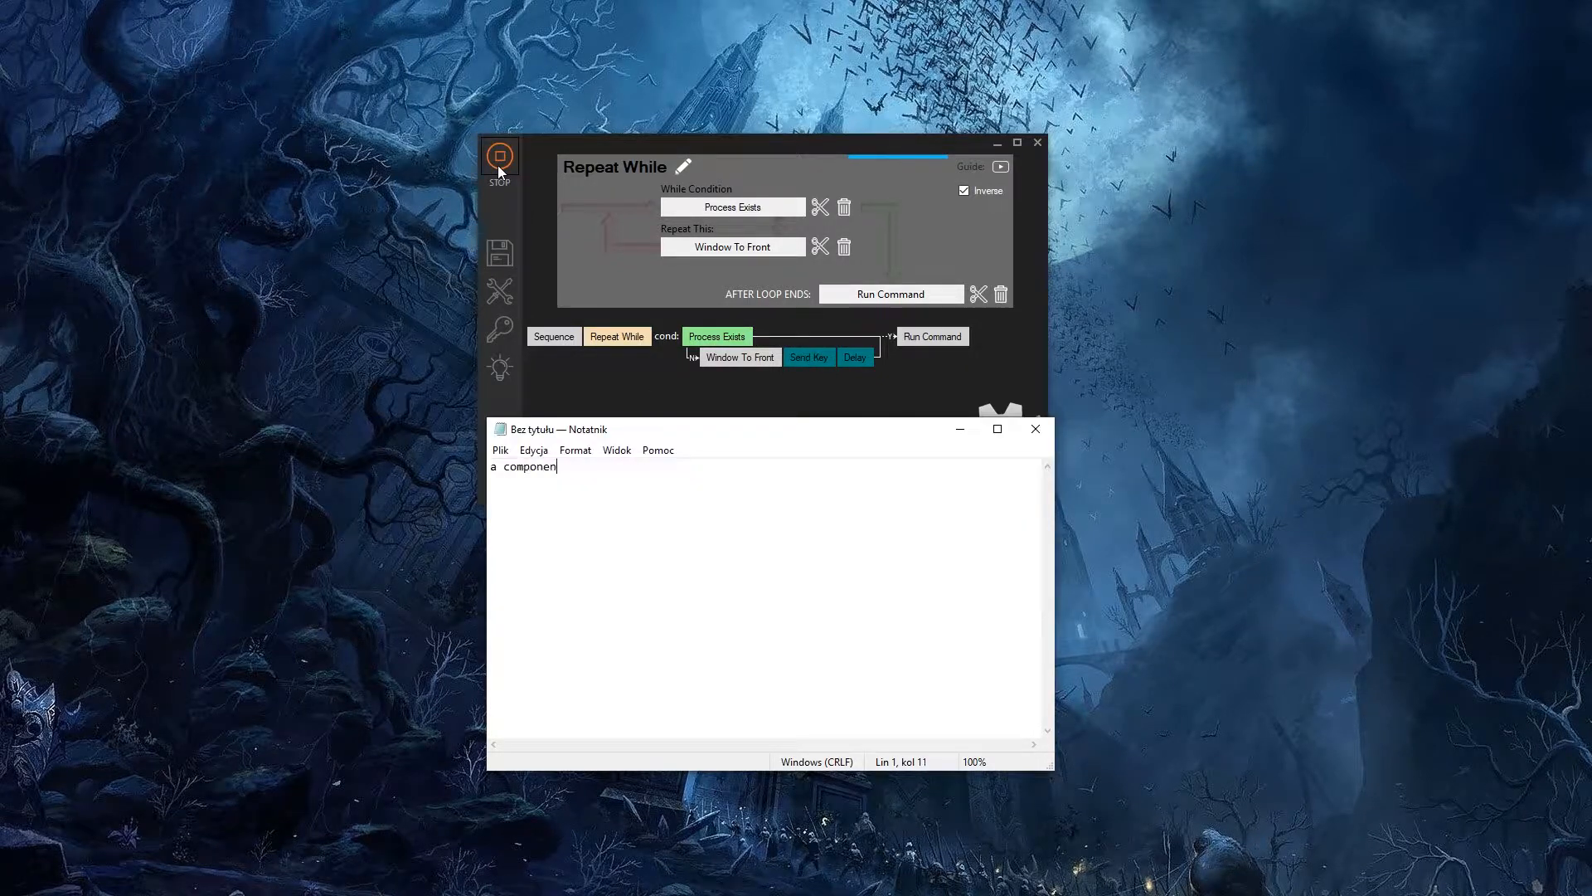